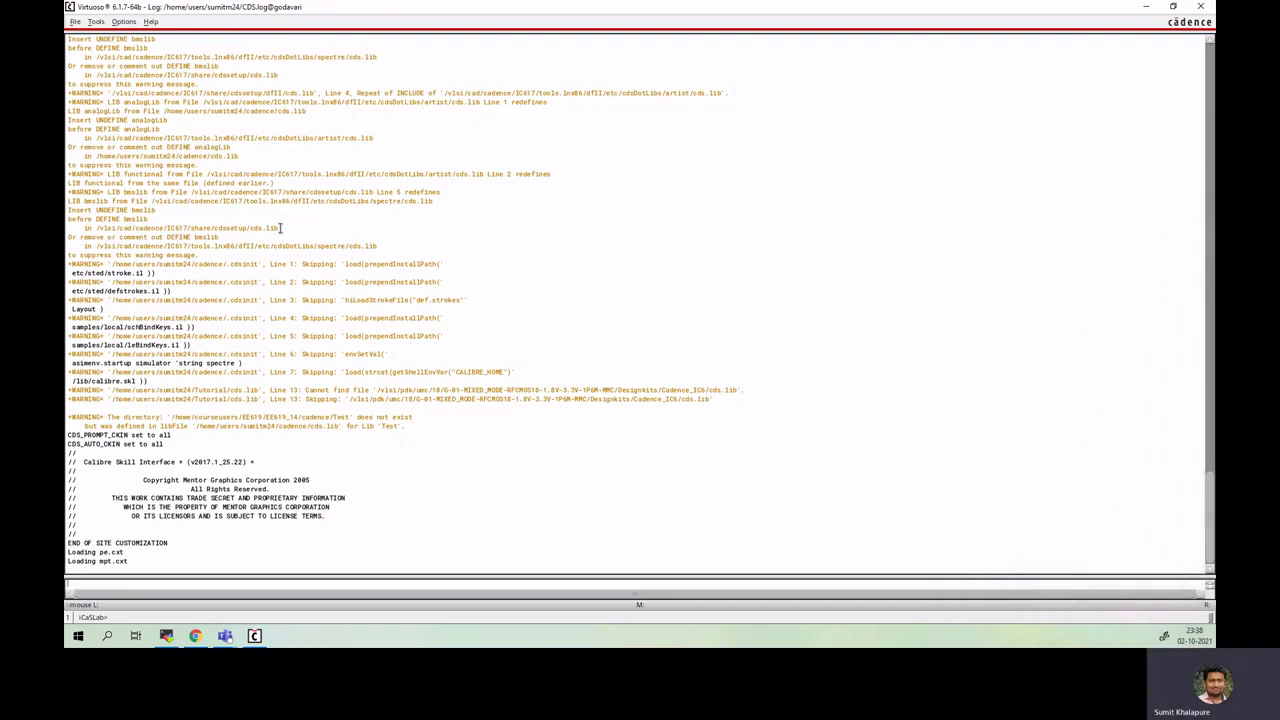
Open the Tools menu in the Virtuoso log window.
click(95, 22)
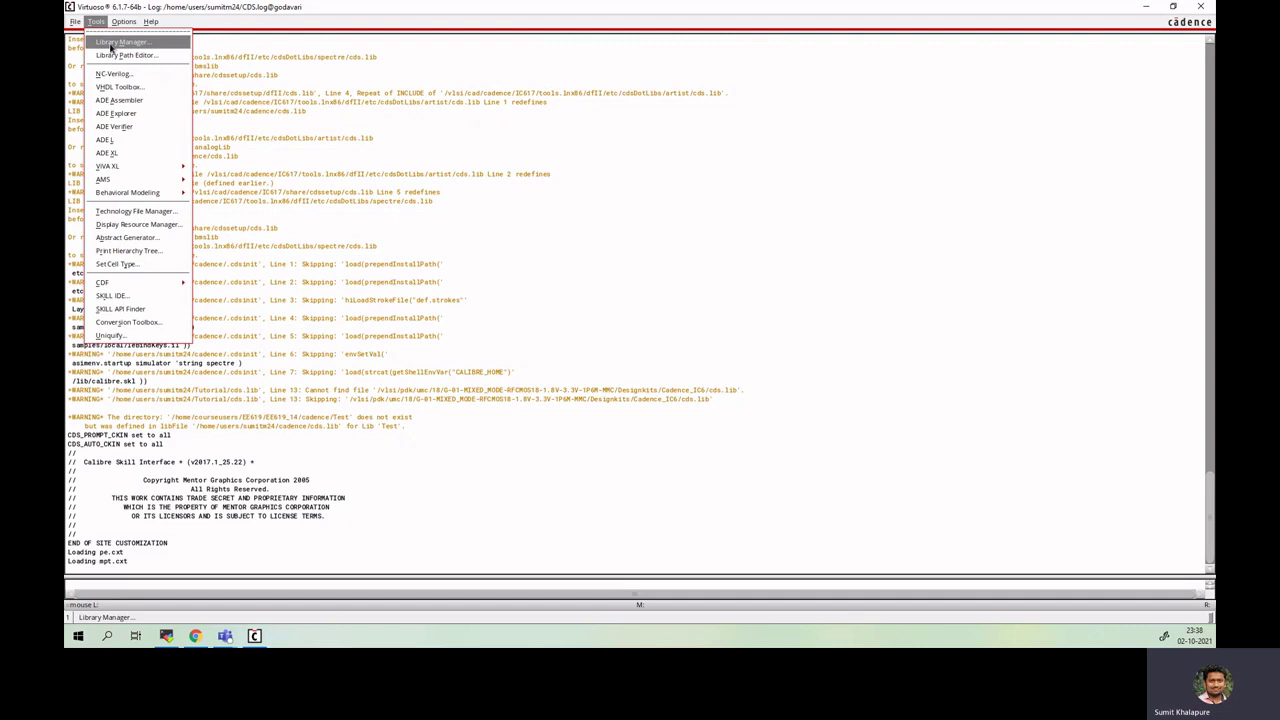
Open the Library Manager and preview Library1's opamp symbol view.
click(111, 46)
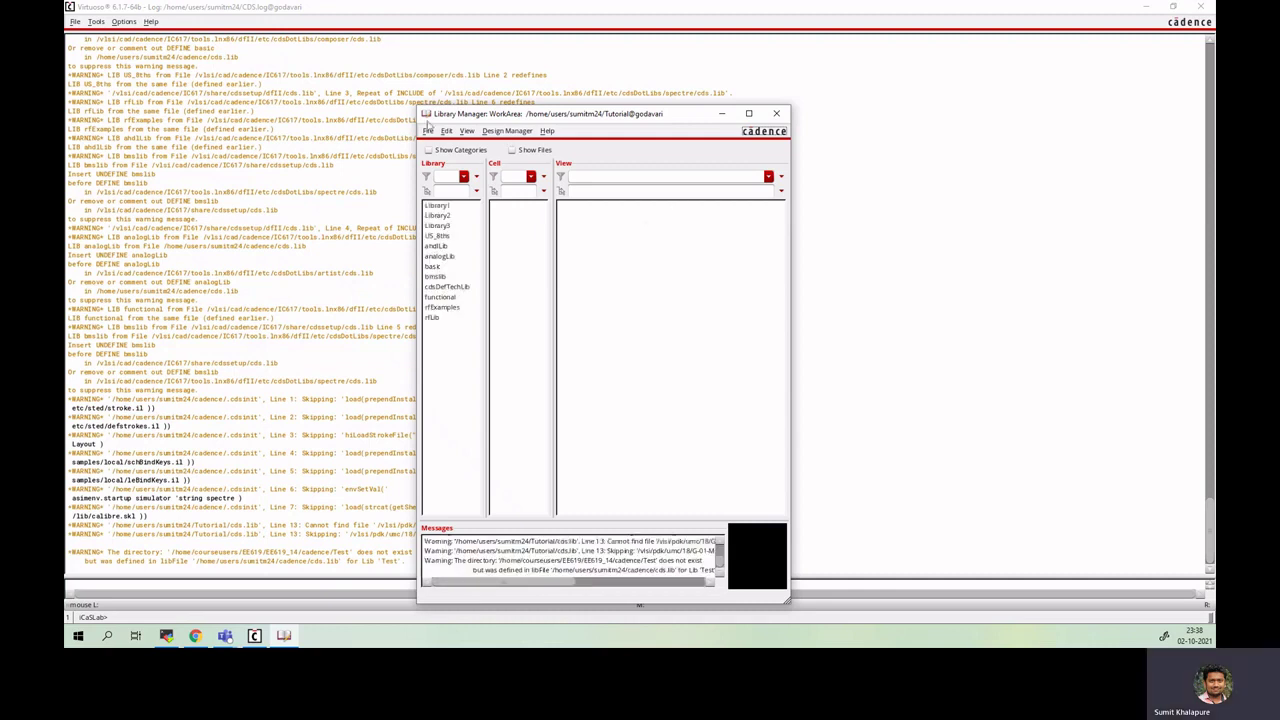
drag(420, 108, 213, 30)
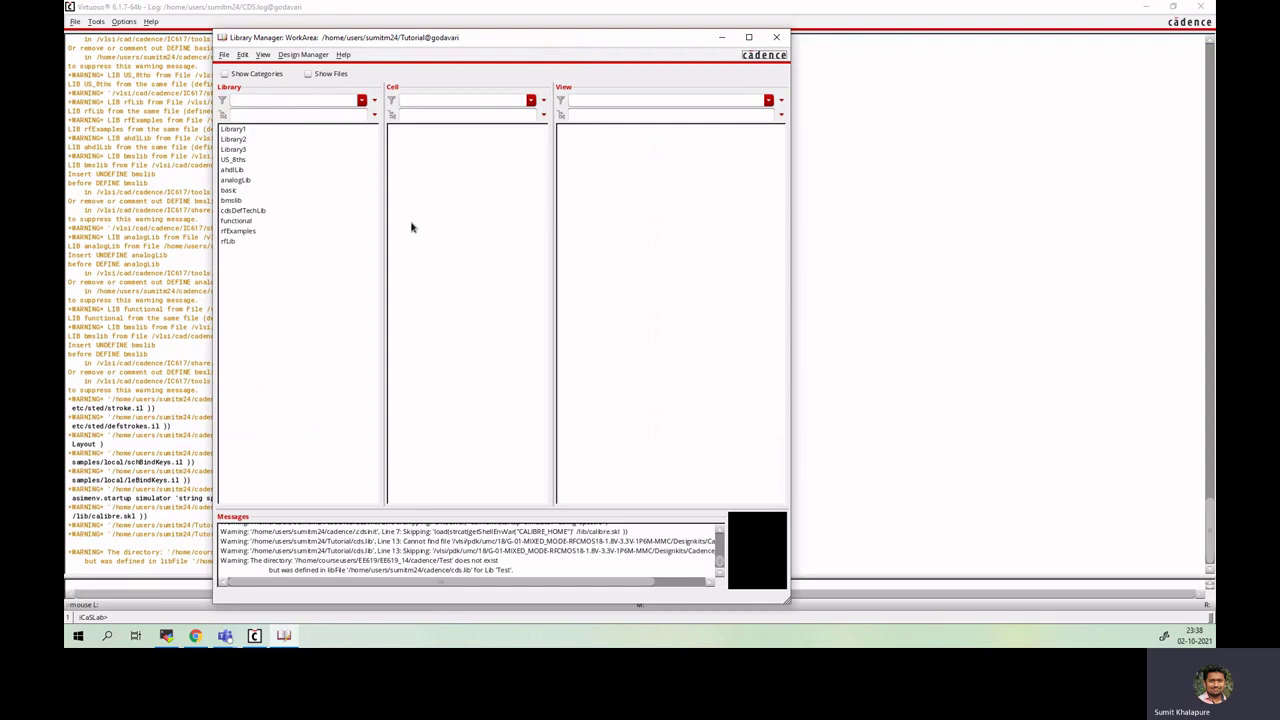
click(234, 130)
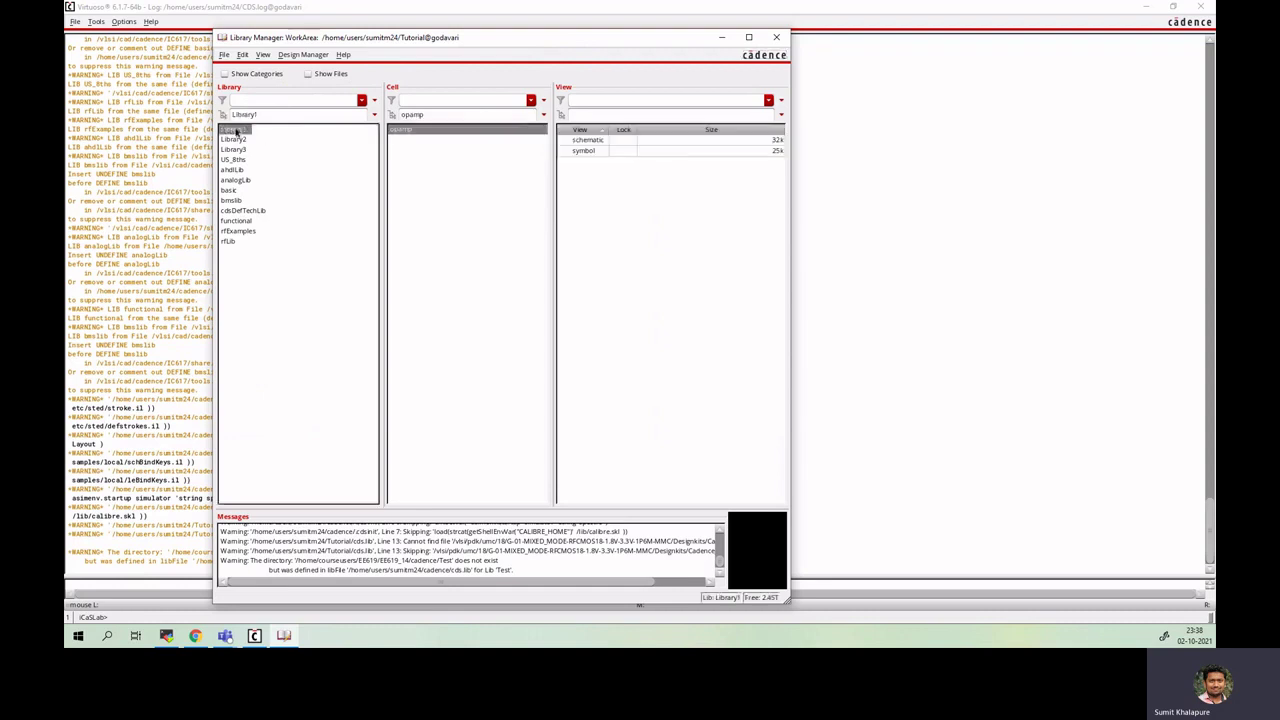
click(583, 151)
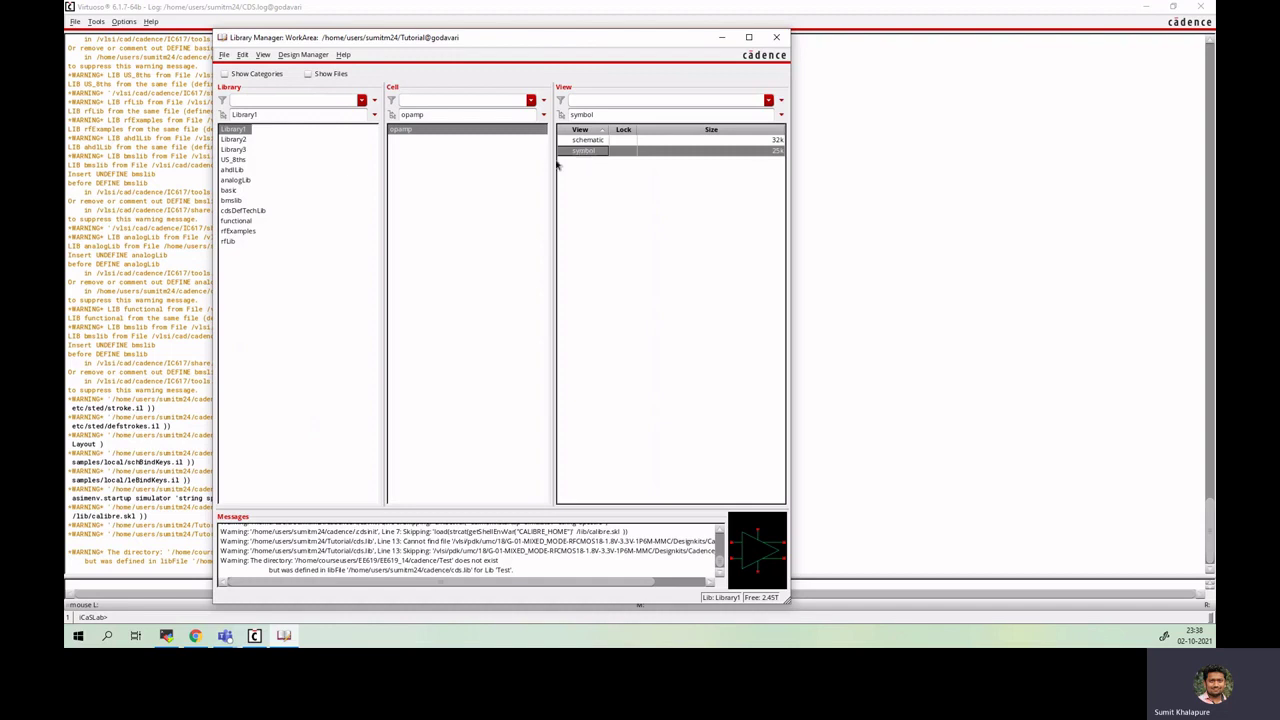
Preview Library2's load schematic and symbol views, then list Library3's cells.
click(236, 140)
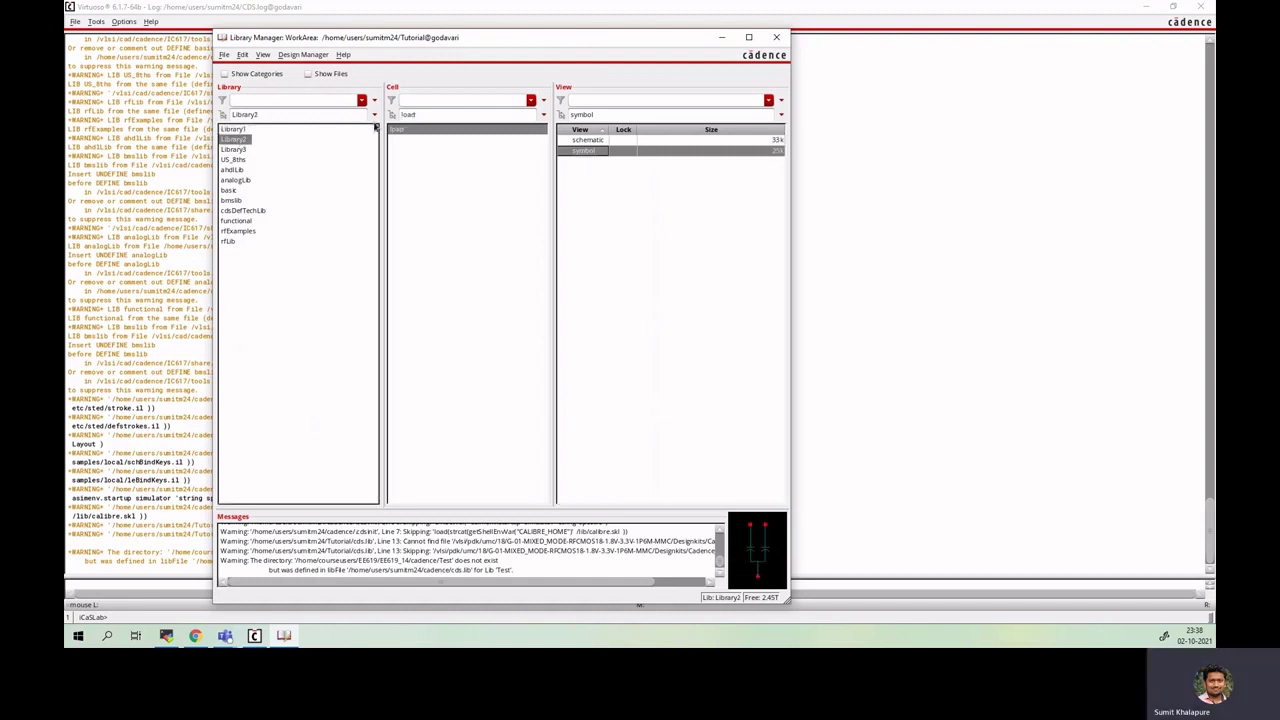
click(590, 141)
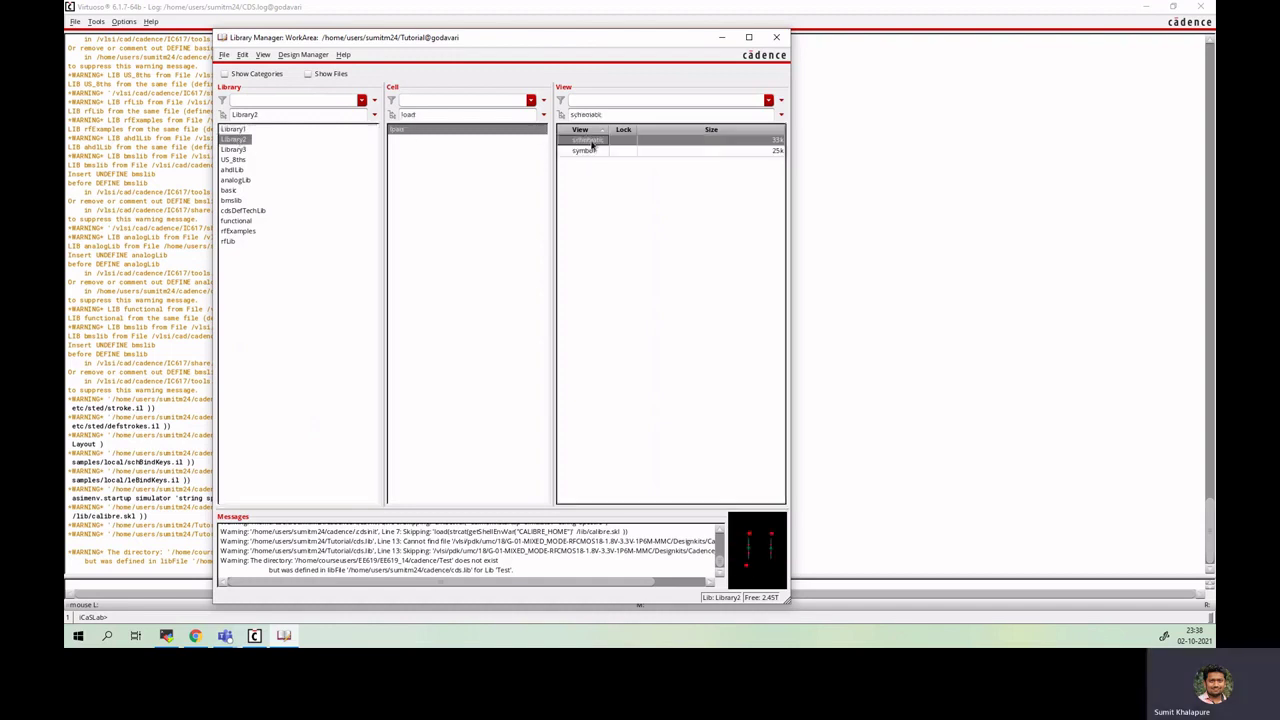
click(591, 152)
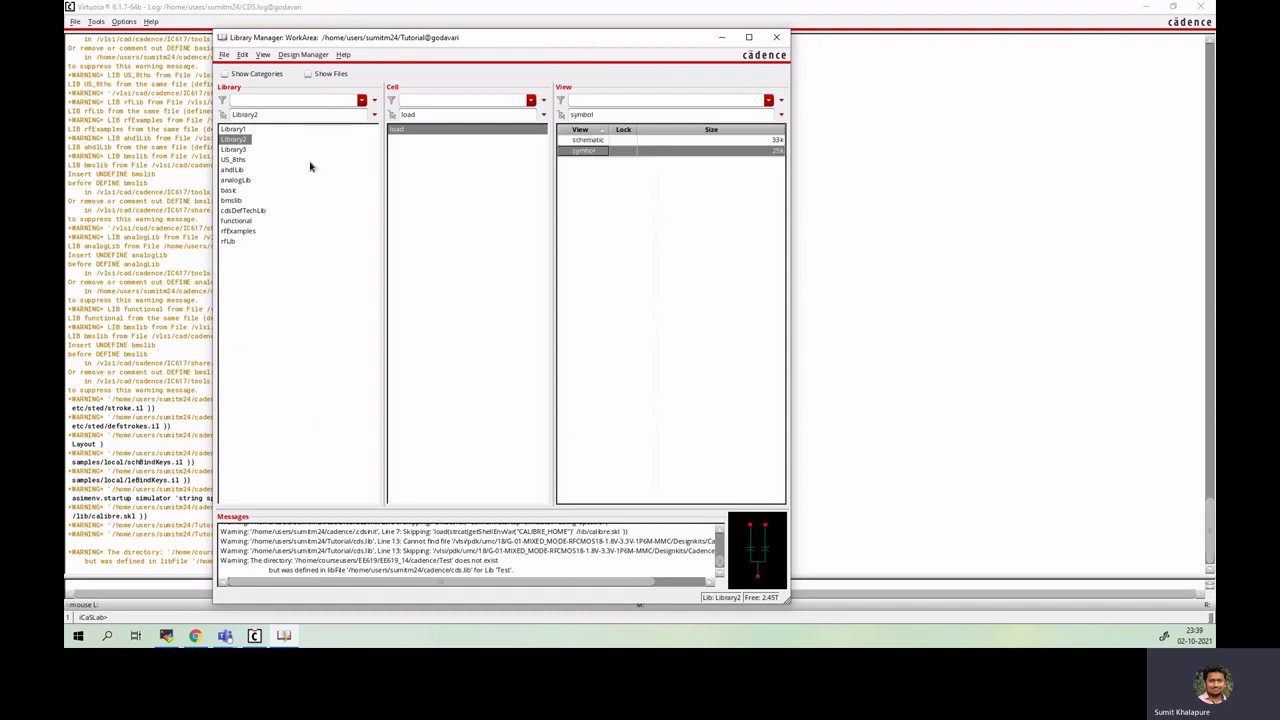
click(236, 150)
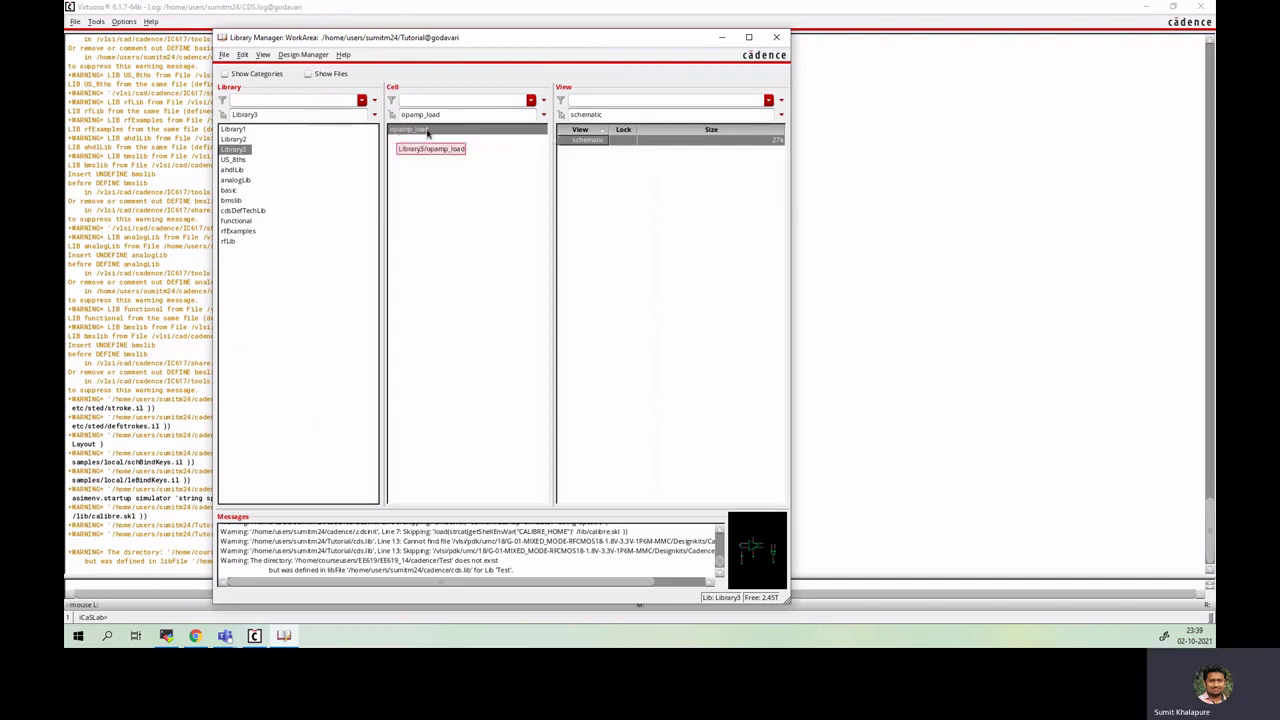
Open the opamp_load schematic maximized, fit the circuit, and enlarge the Navigator and Property panels.
double_click(586, 140)
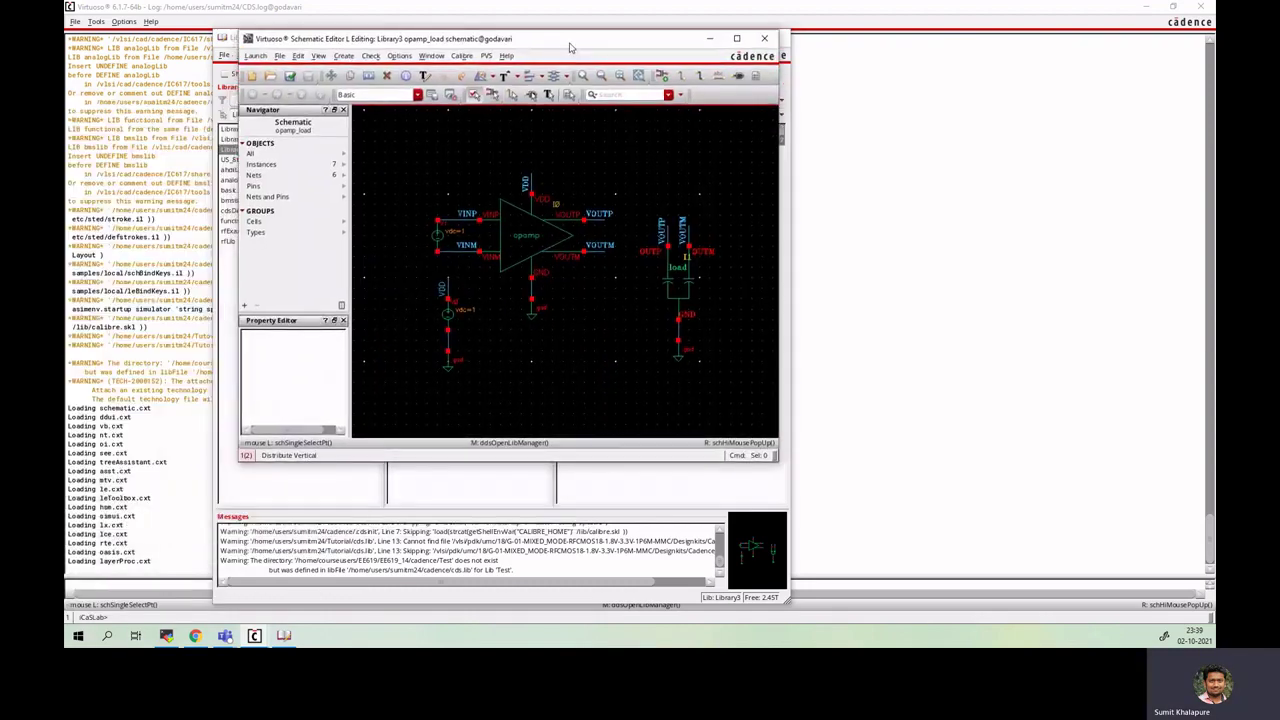
click(737, 38)
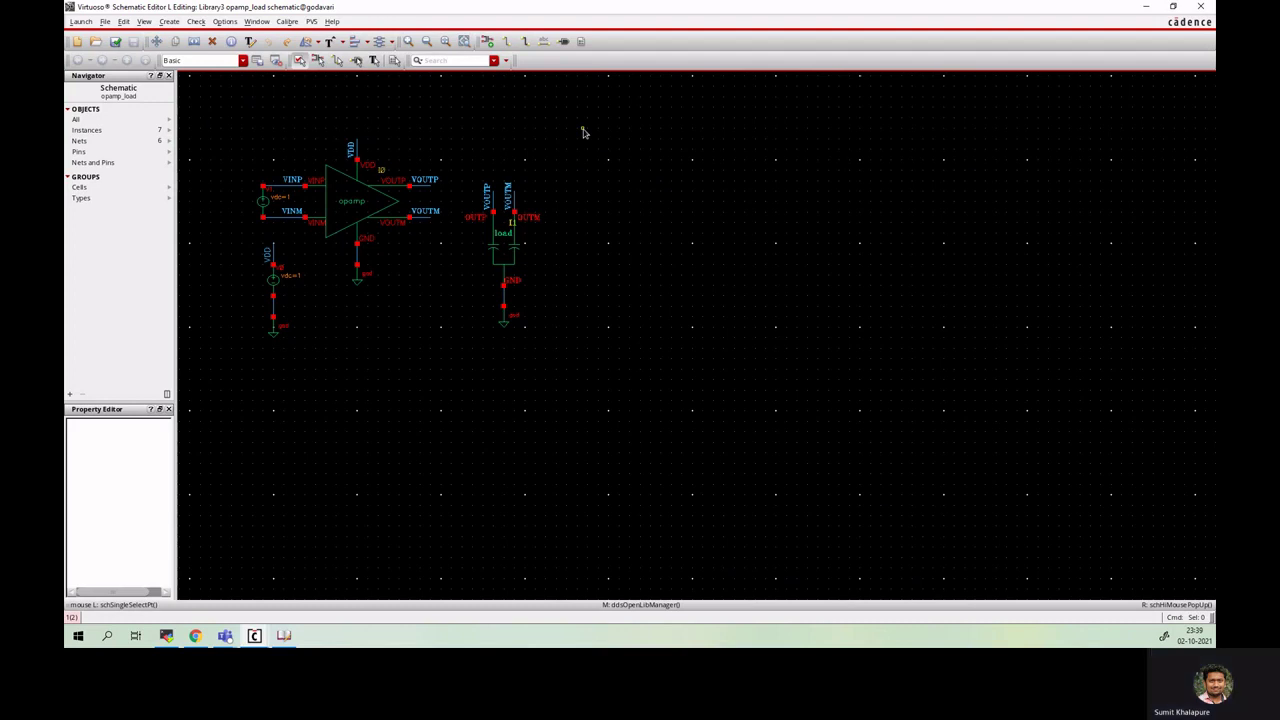
key(f)
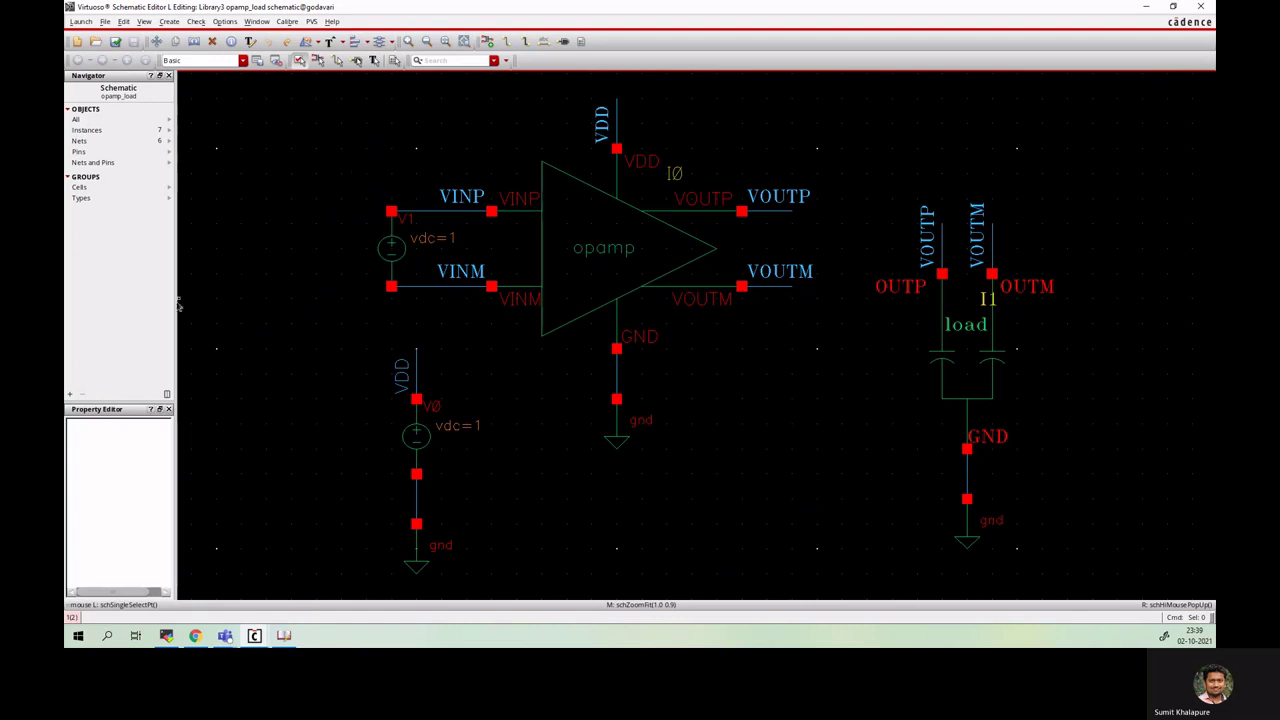
drag(173, 301, 297, 301)
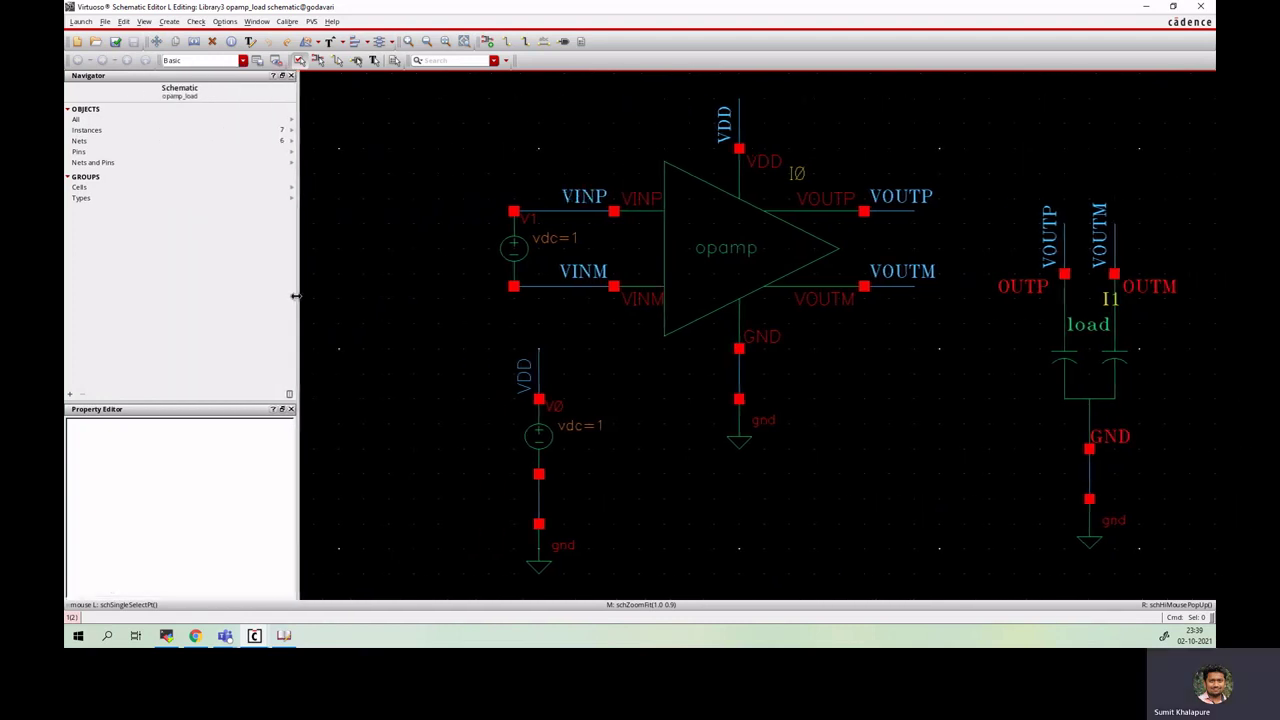
drag(188, 403, 198, 173)
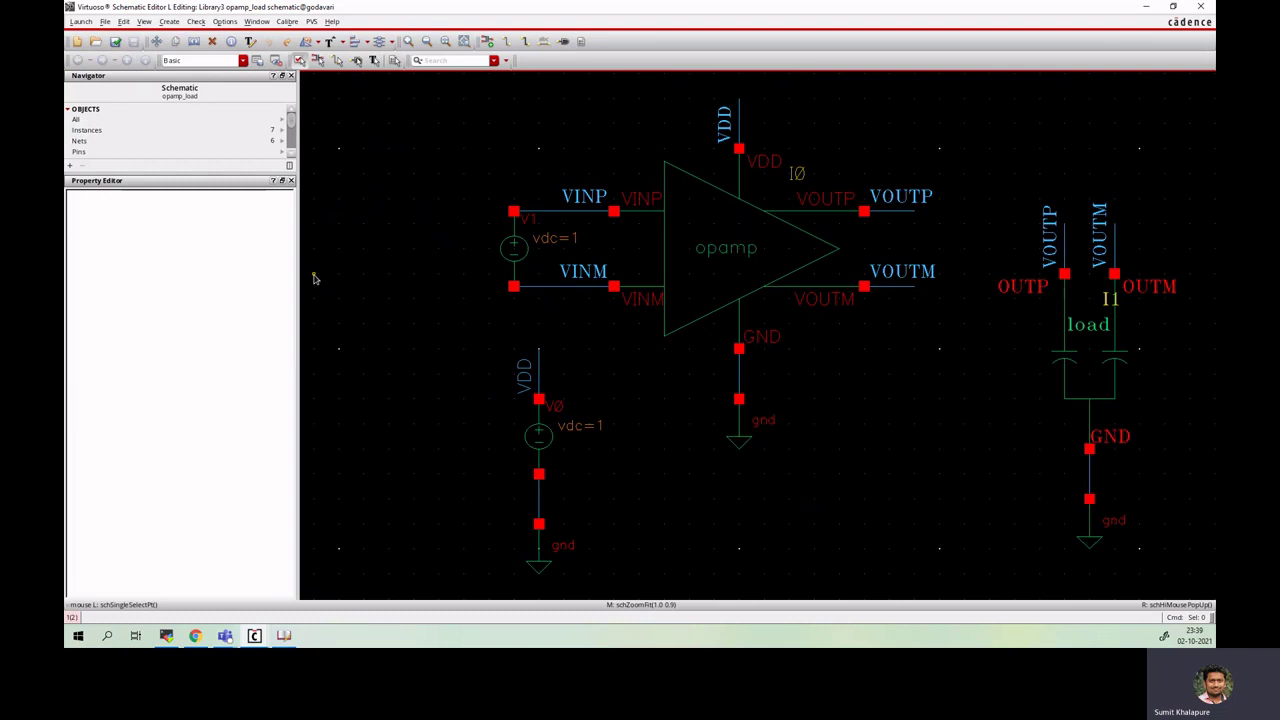
Inspect the properties of sources V1 and V0 and the three ground symbols.
click(513, 248)
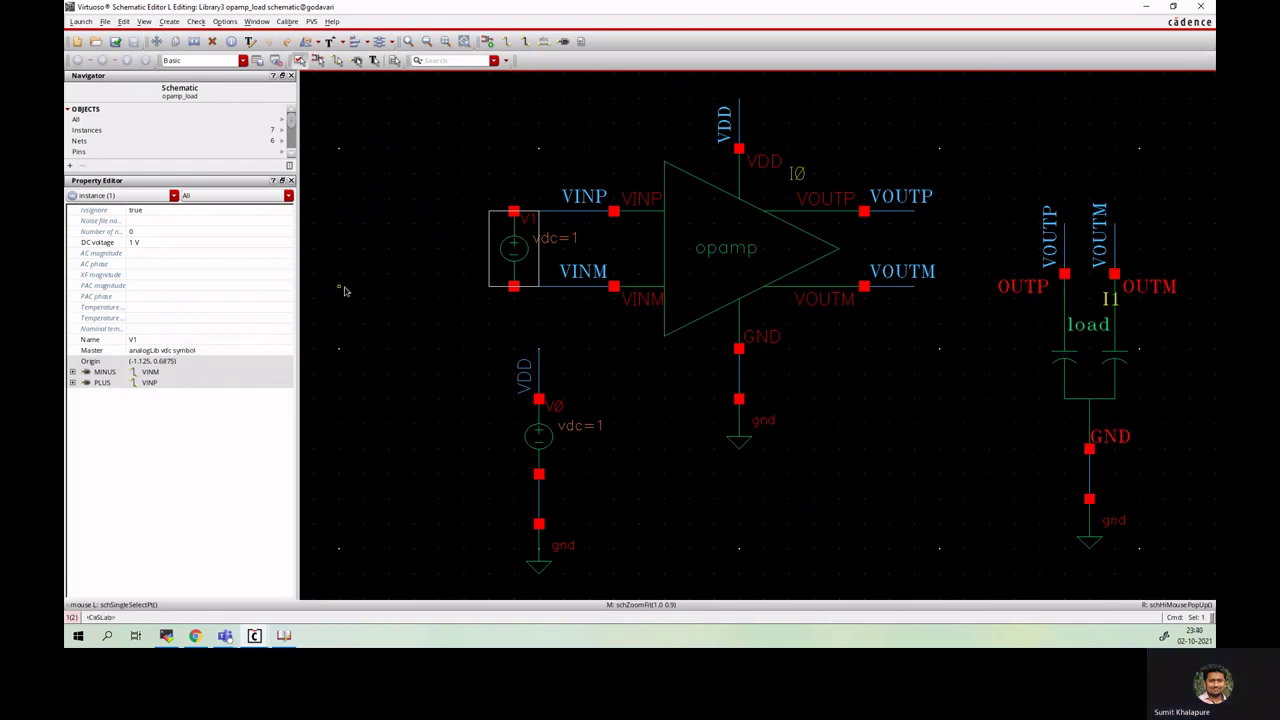
click(541, 436)
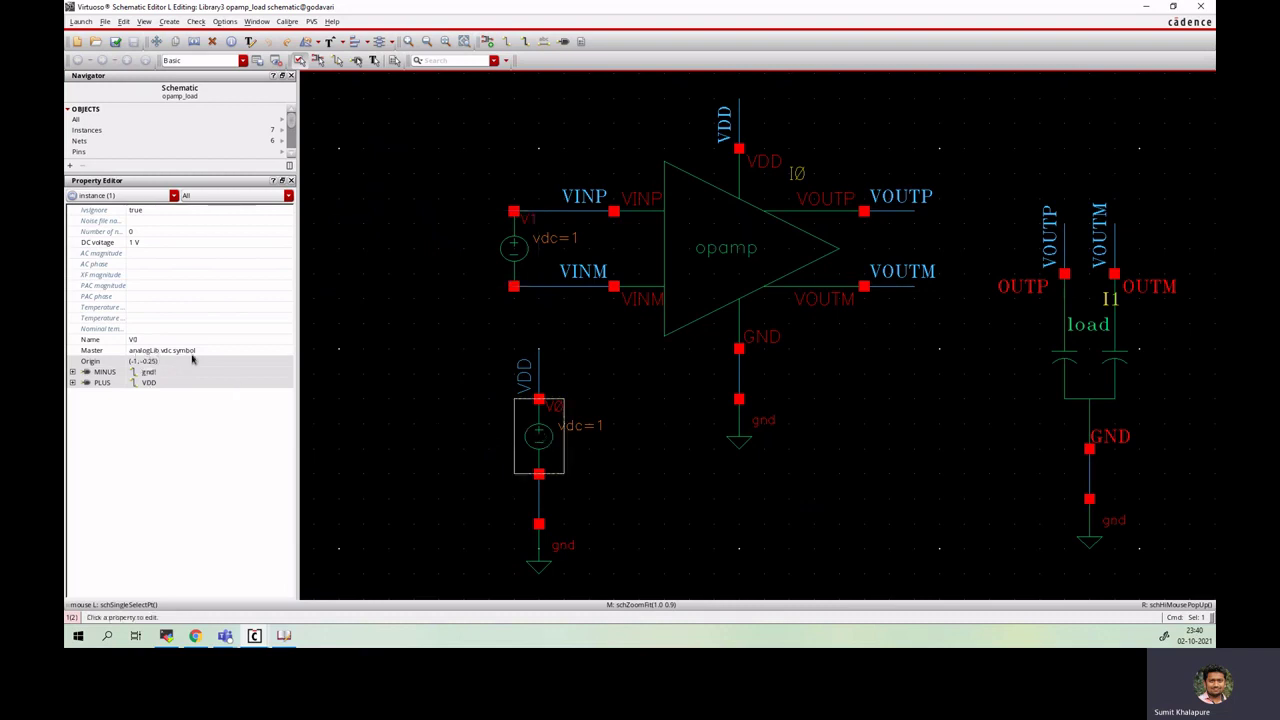
click(416, 360)
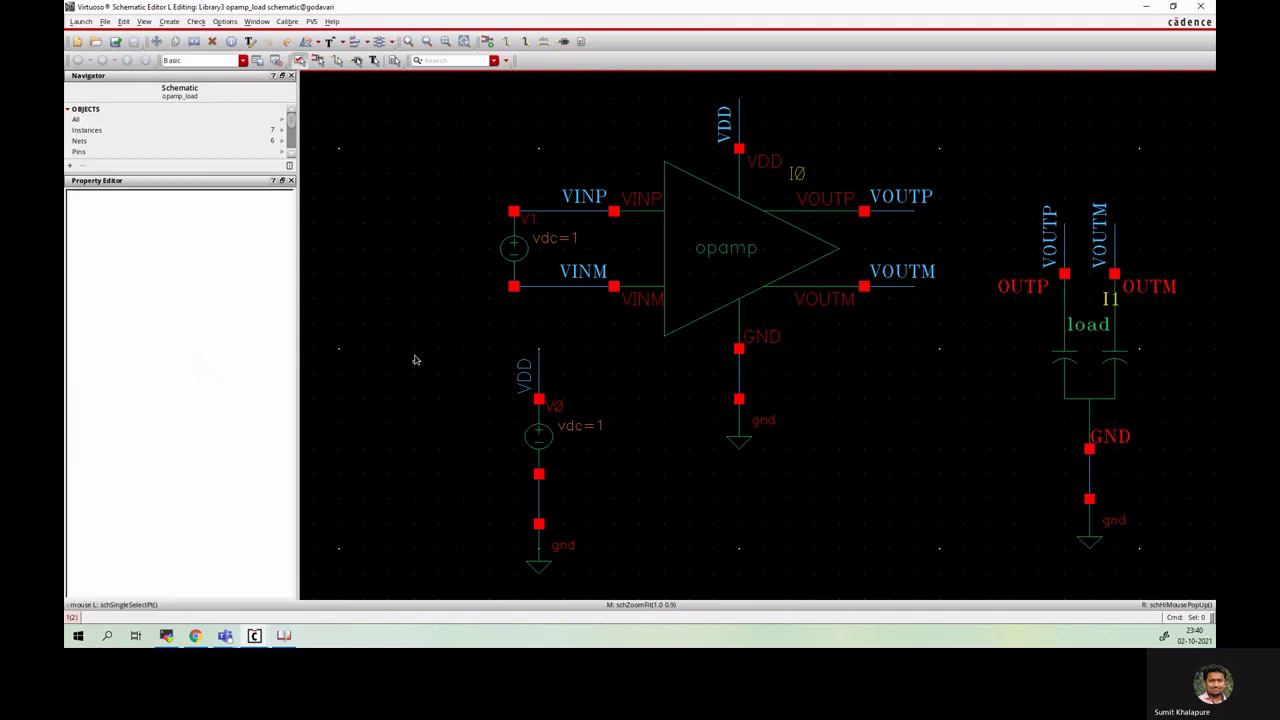
click(541, 545)
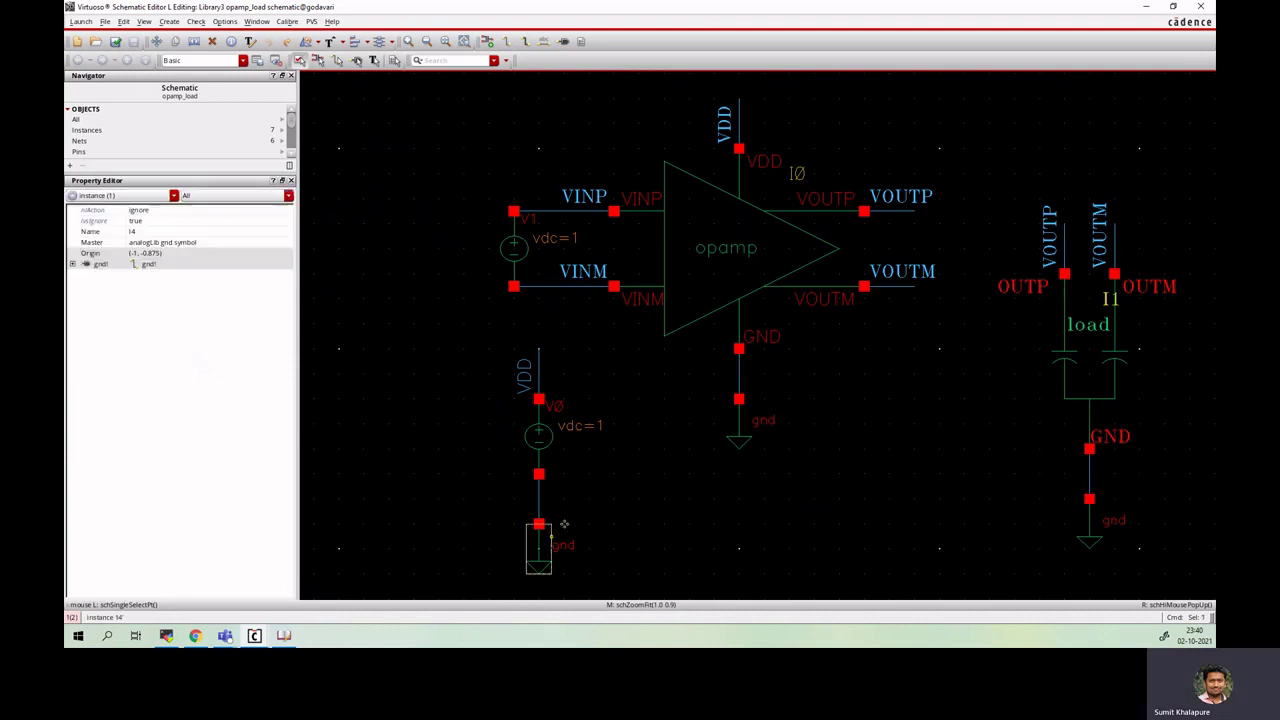
click(752, 420)
click(1099, 528)
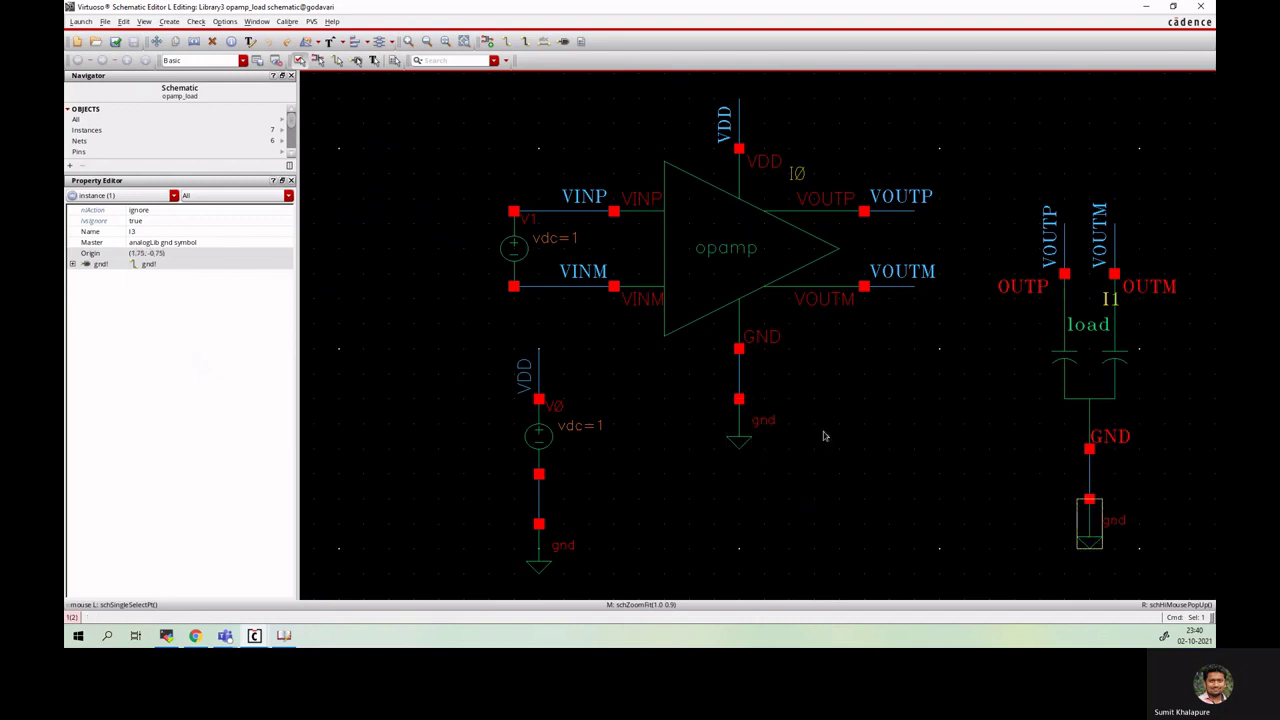
click(361, 291)
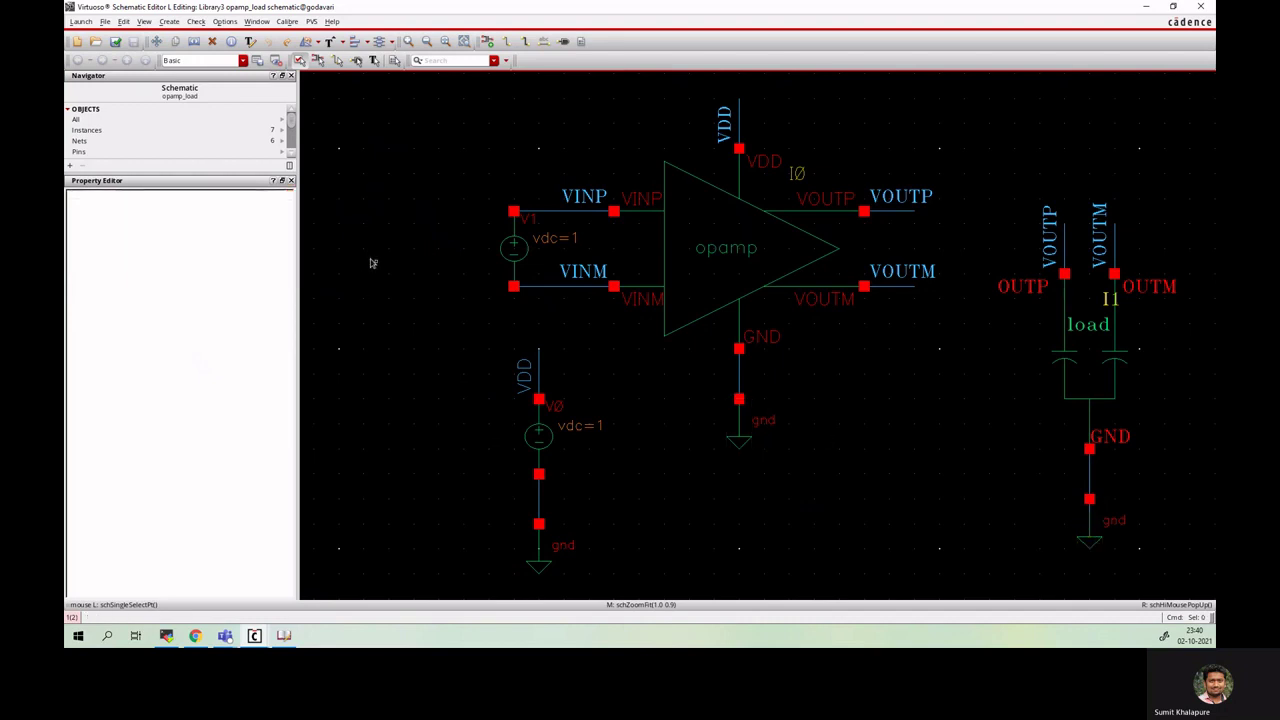
Check the Master libraries of opamp I0 and load I1, then narrow the side panels.
click(808, 256)
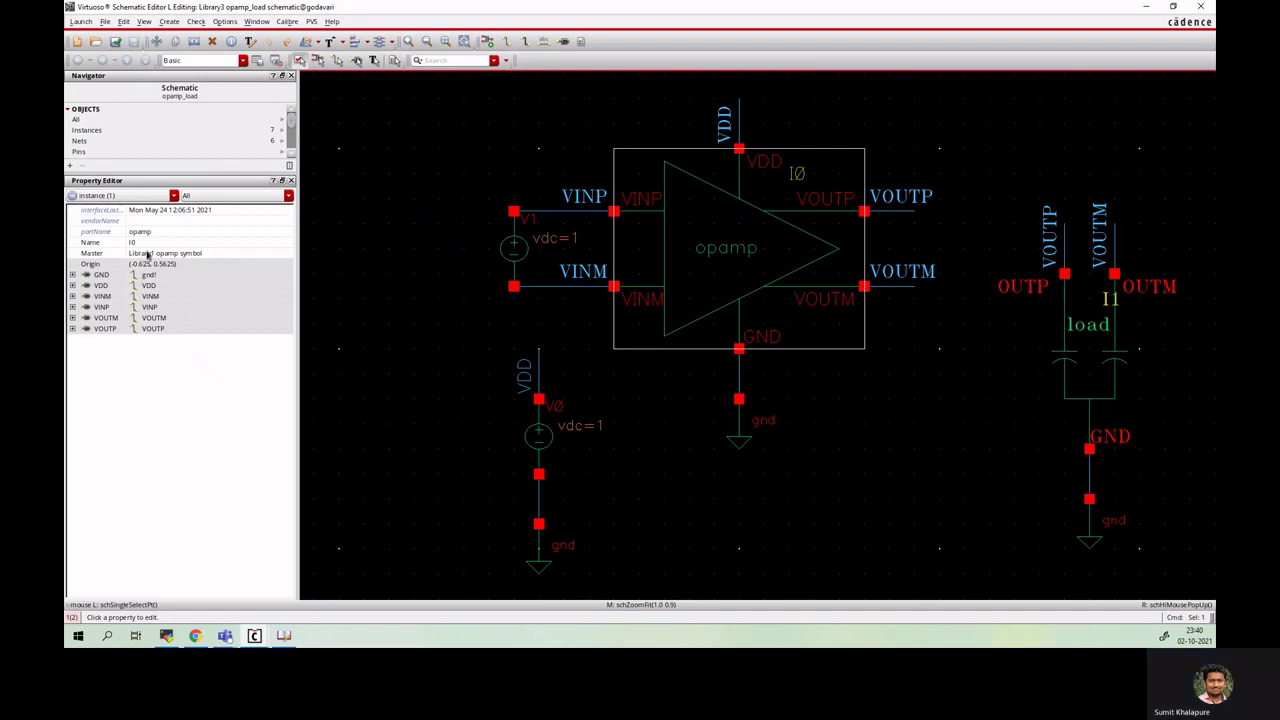
click(1066, 341)
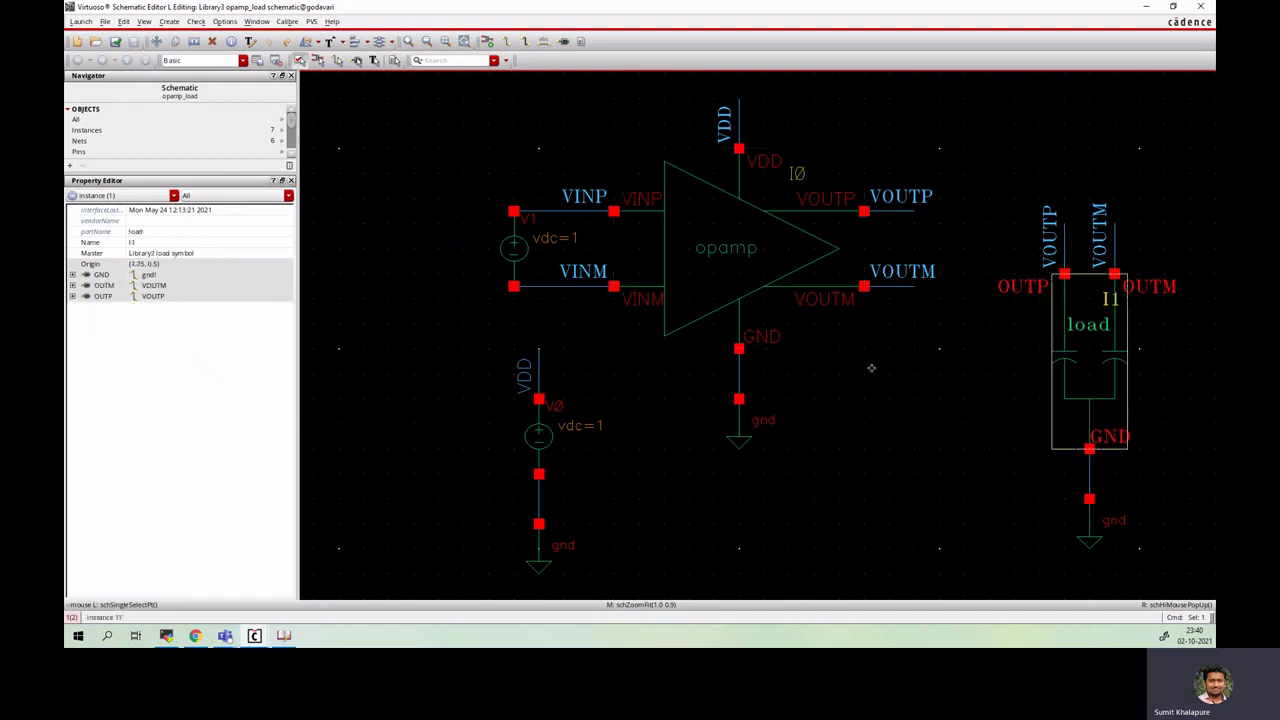
click(413, 237)
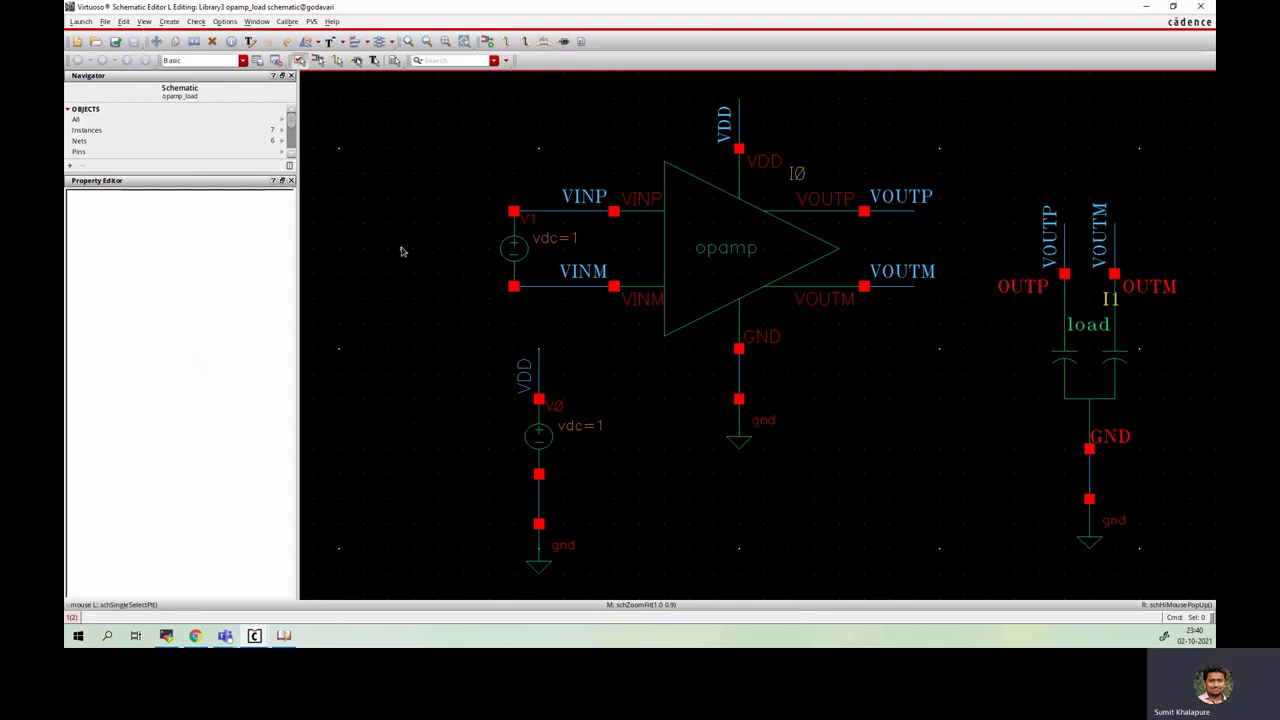
click(762, 270)
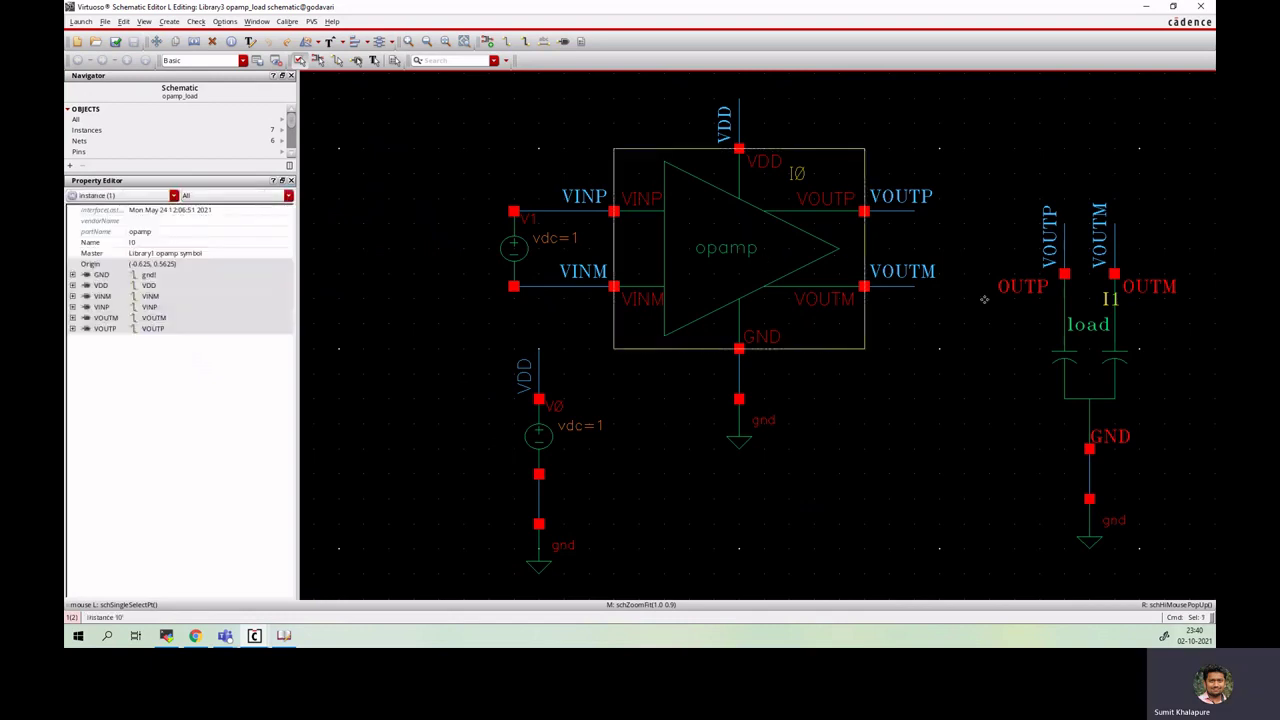
click(1084, 343)
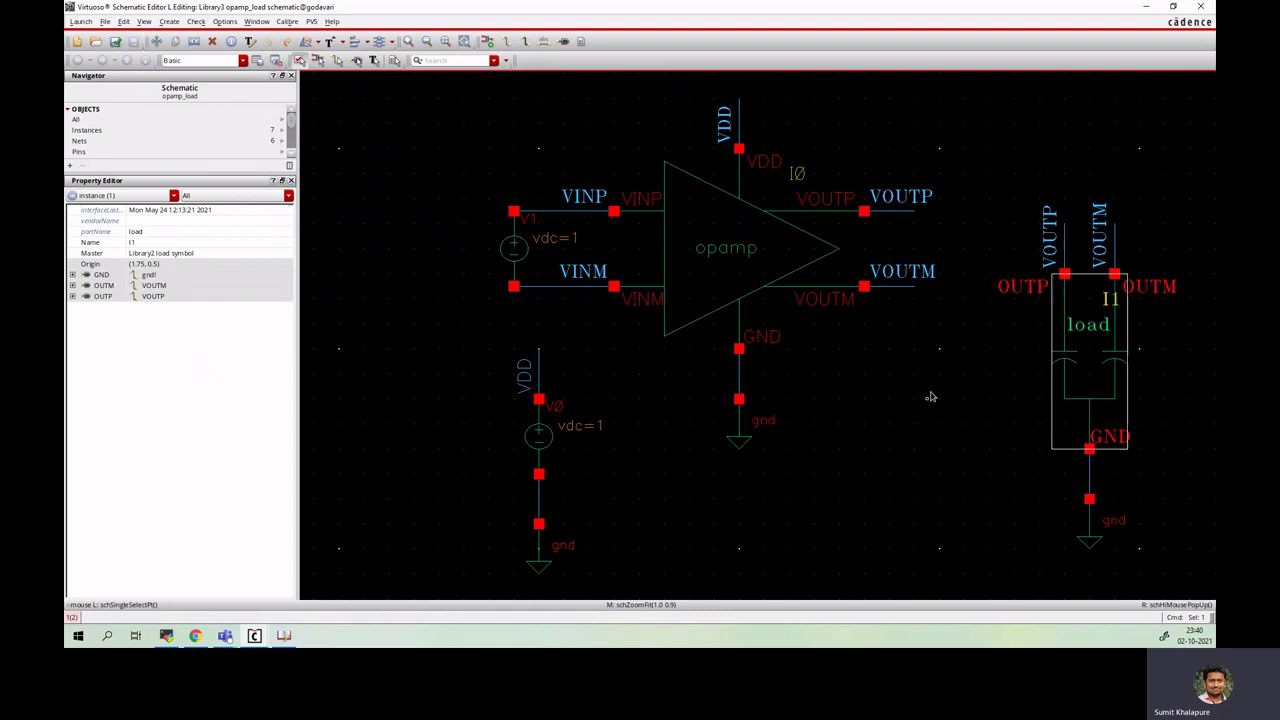
click(440, 309)
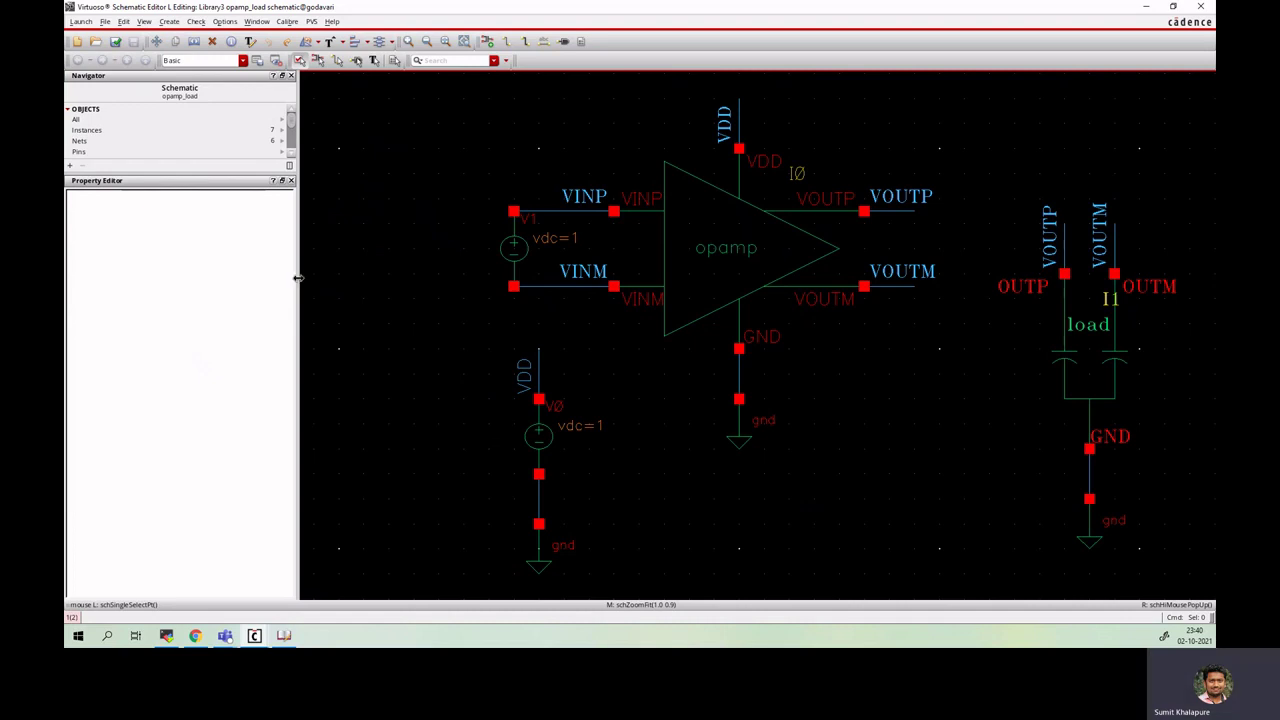
drag(298, 278, 201, 298)
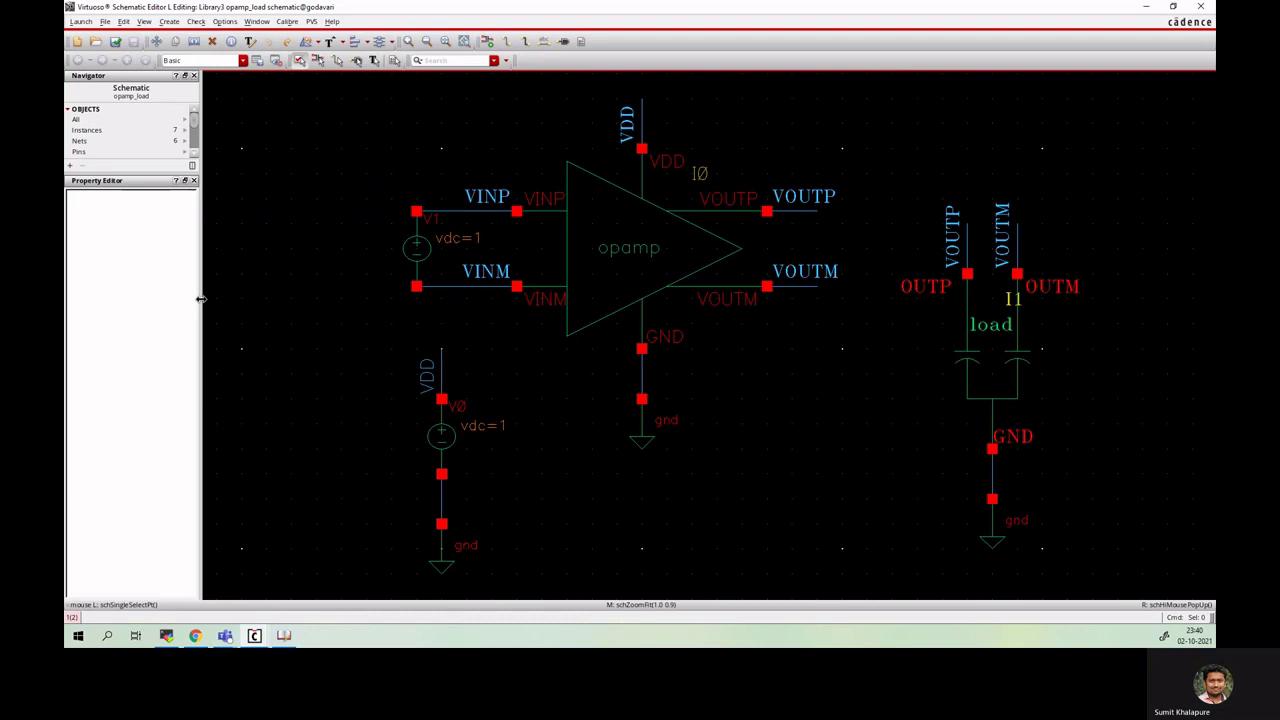
Restore the Library Manager with Library3's opamp_load cell selected and the Edit menu open.
click(285, 636)
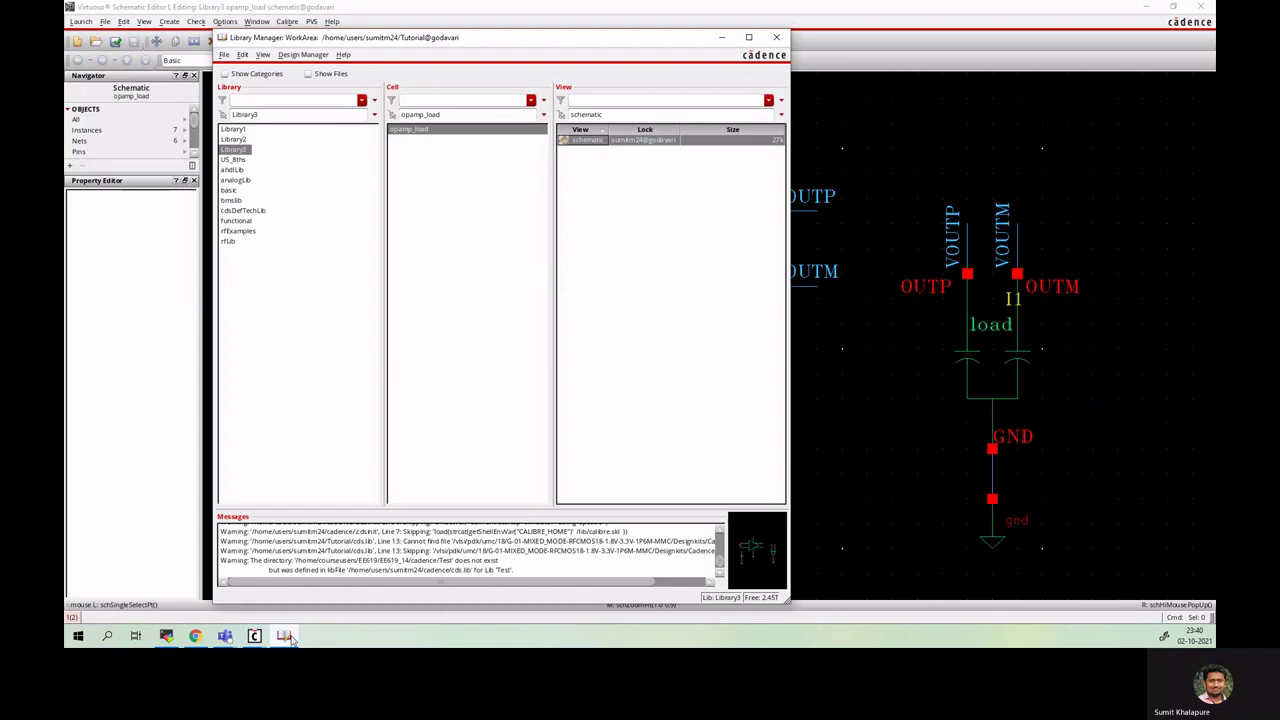
click(445, 134)
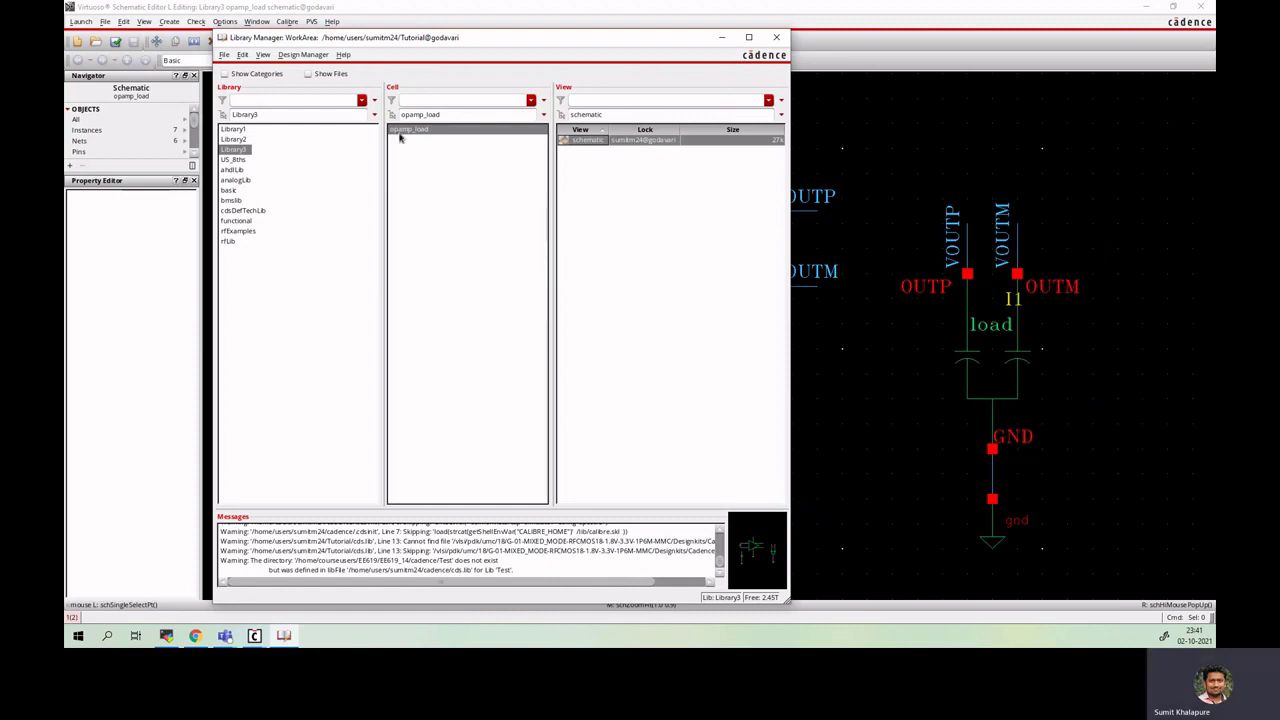
click(243, 55)
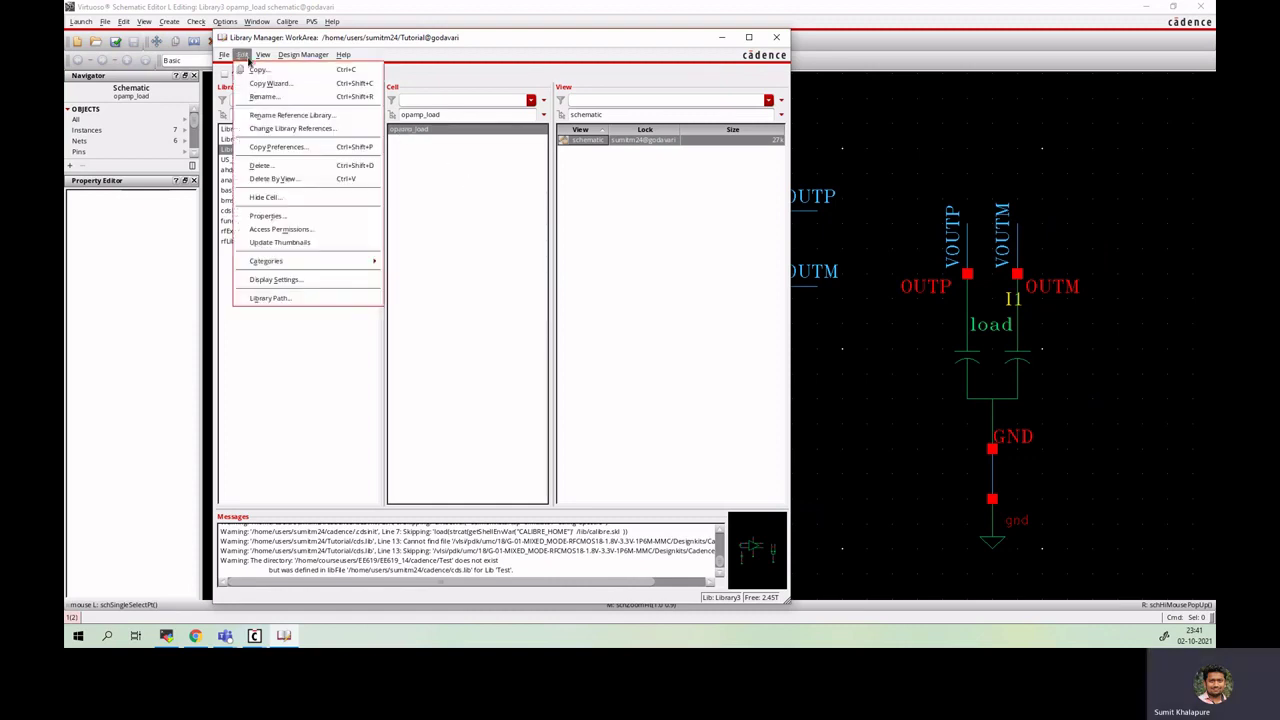
Start a hierarchical Copy Wizard copy of Library3/opamp_load with views 'schematic symbol'.
click(294, 84)
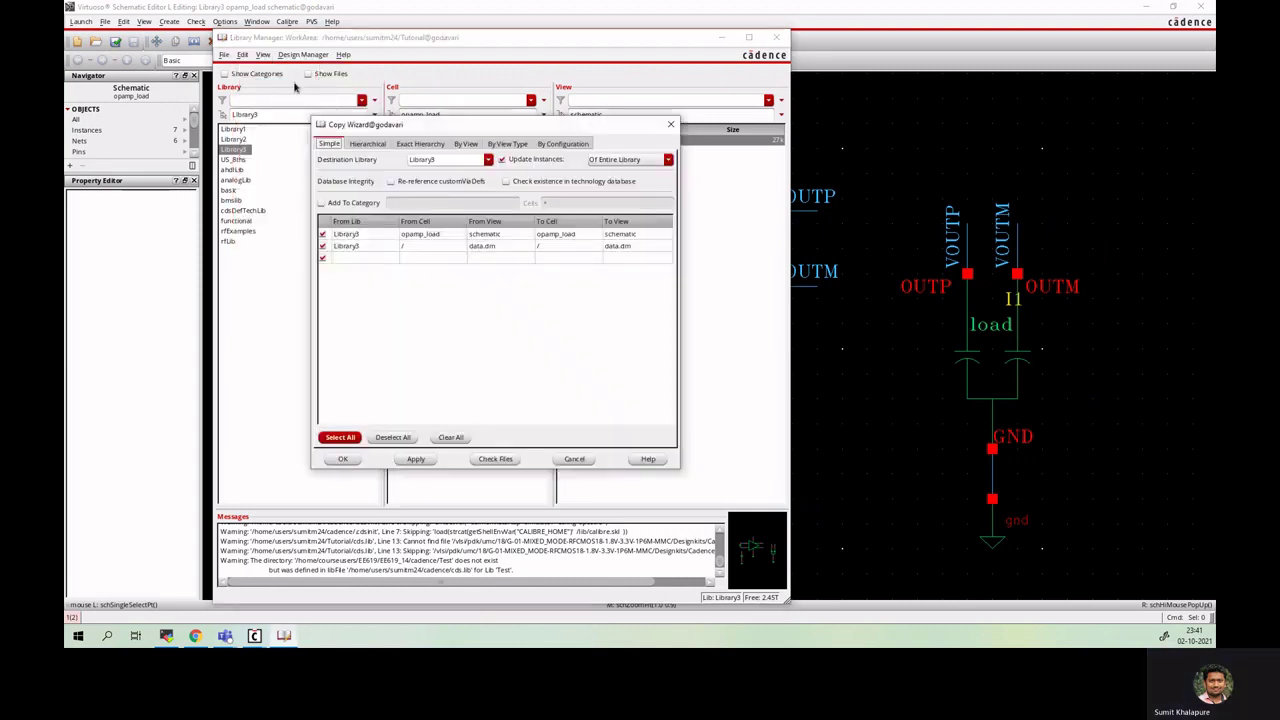
click(366, 144)
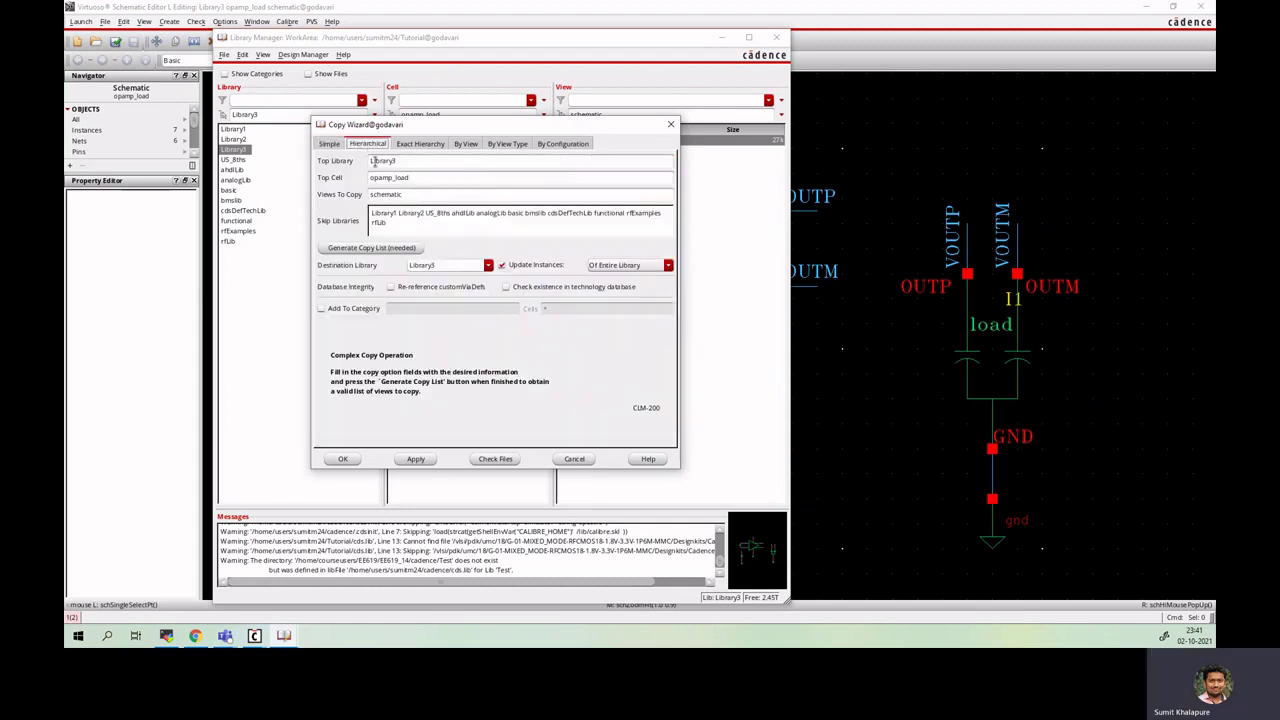
click(373, 161)
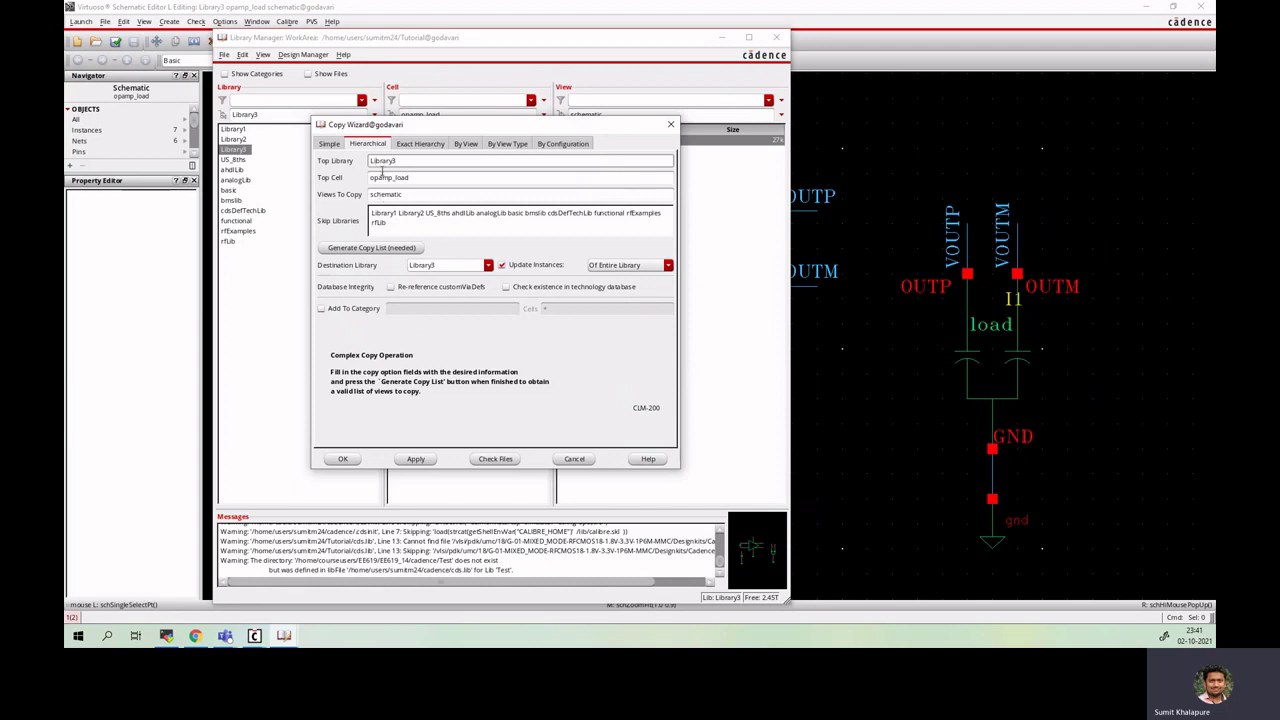
click(381, 178)
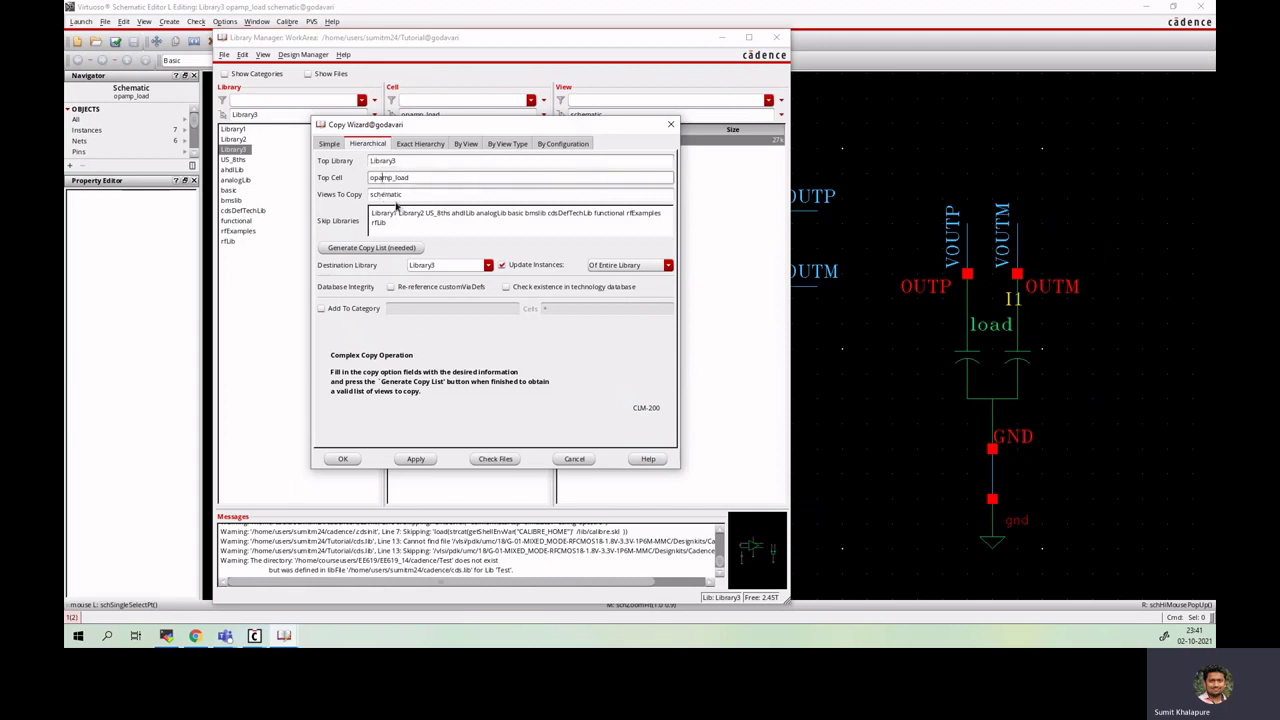
click(405, 195)
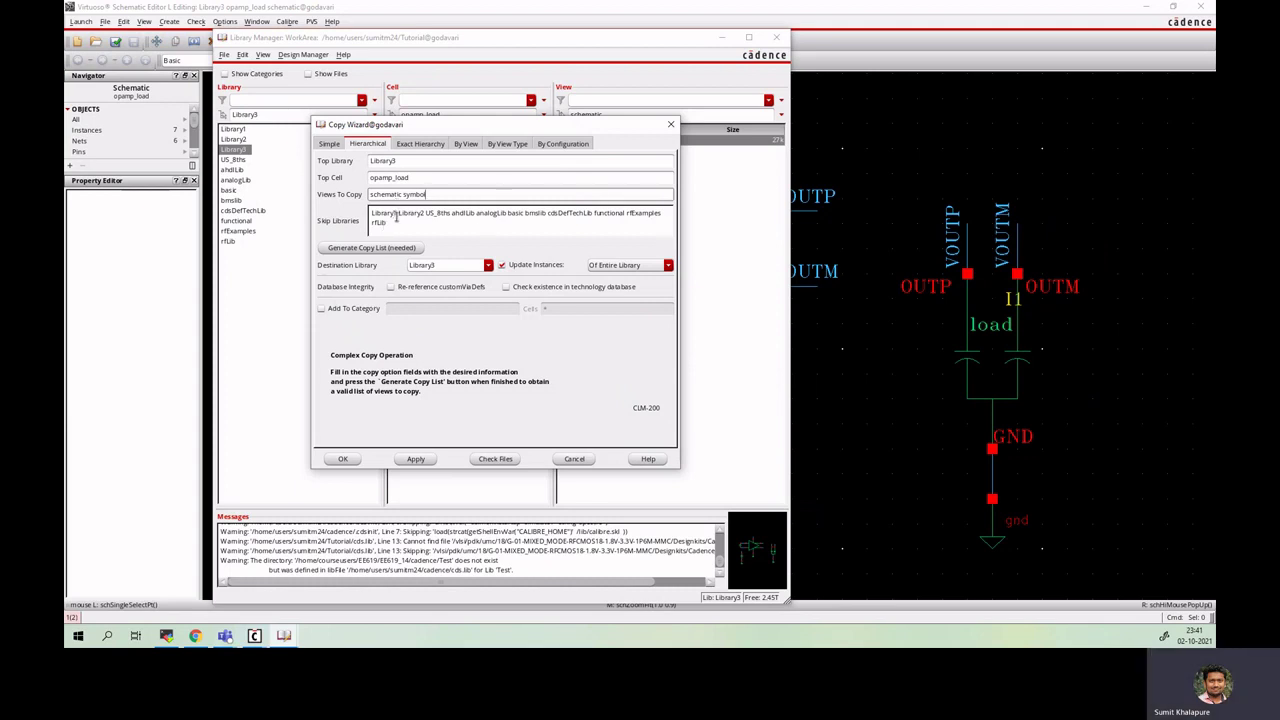
Select Library1 and Library2 in the Skip Libraries list.
double_click(484, 213)
click(518, 213)
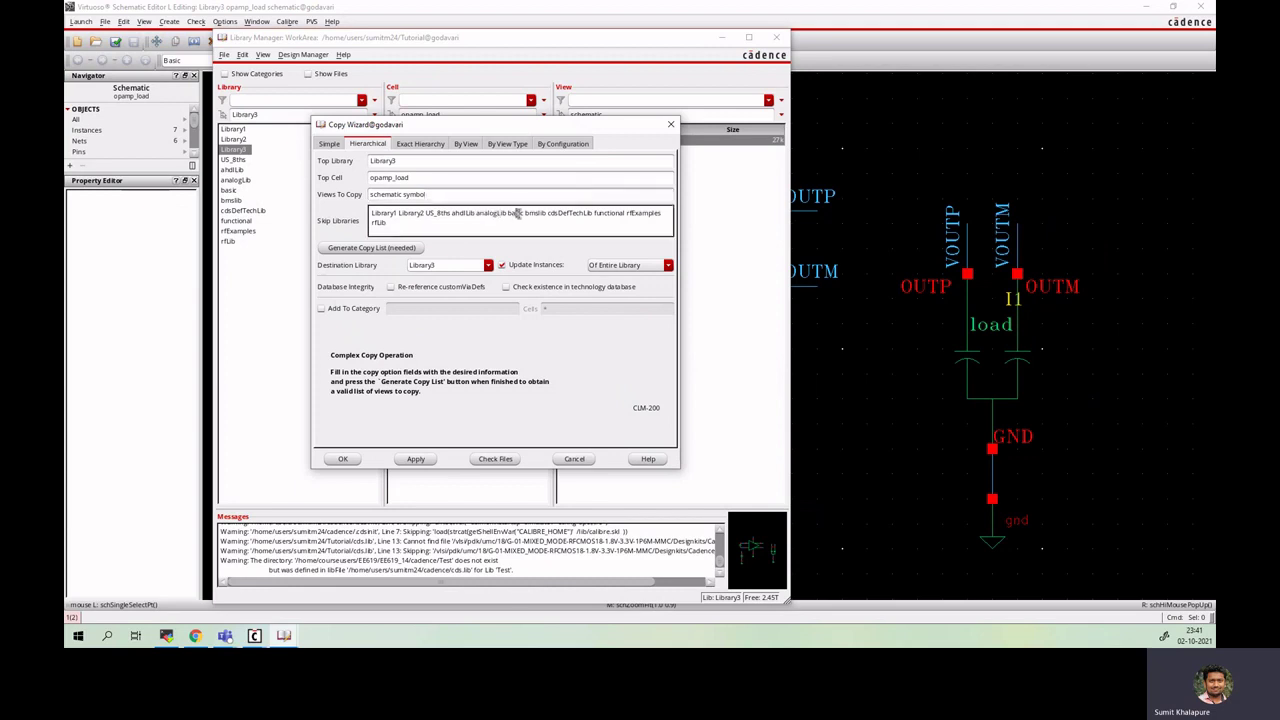
drag(426, 213, 432, 229)
click(430, 225)
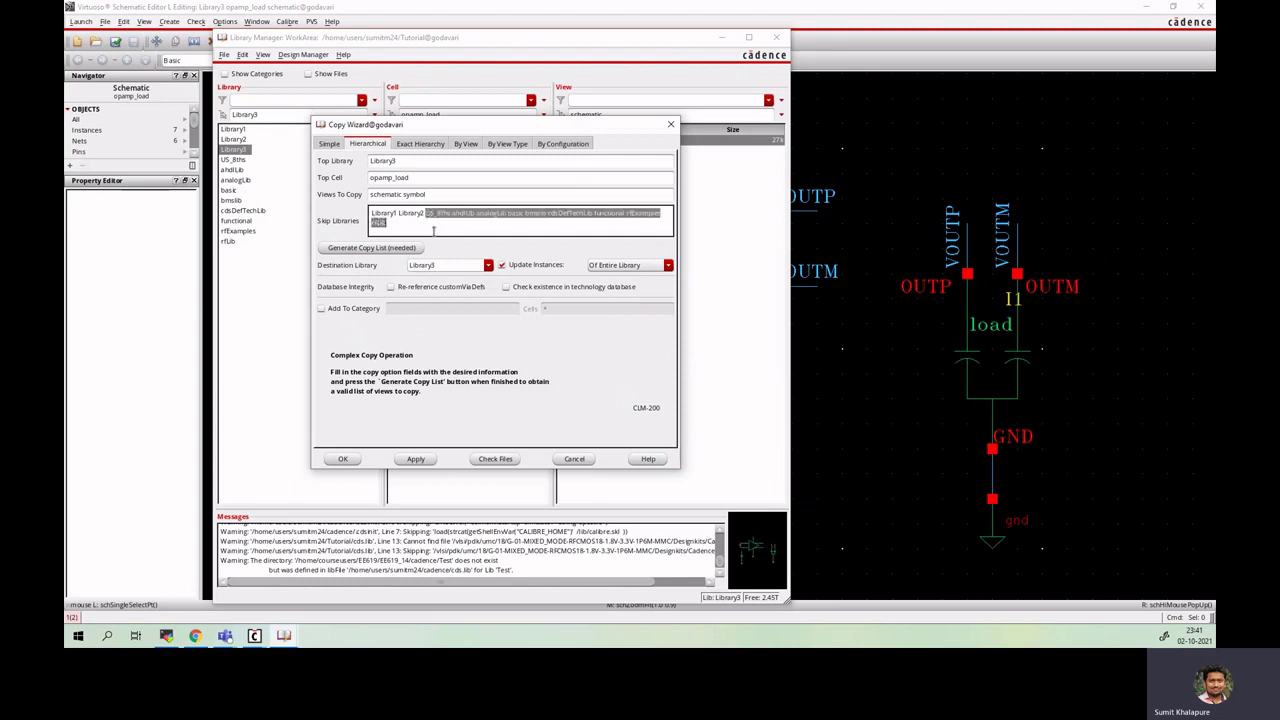
click(433, 230)
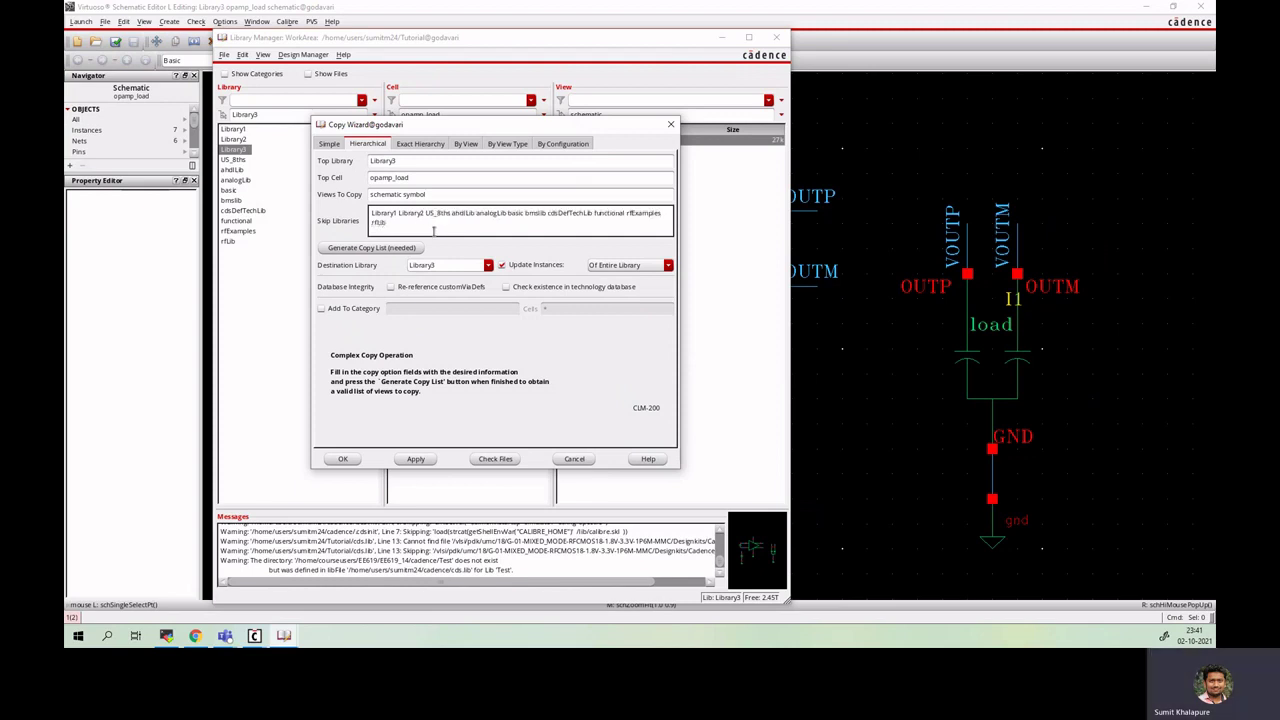
drag(426, 214, 431, 229)
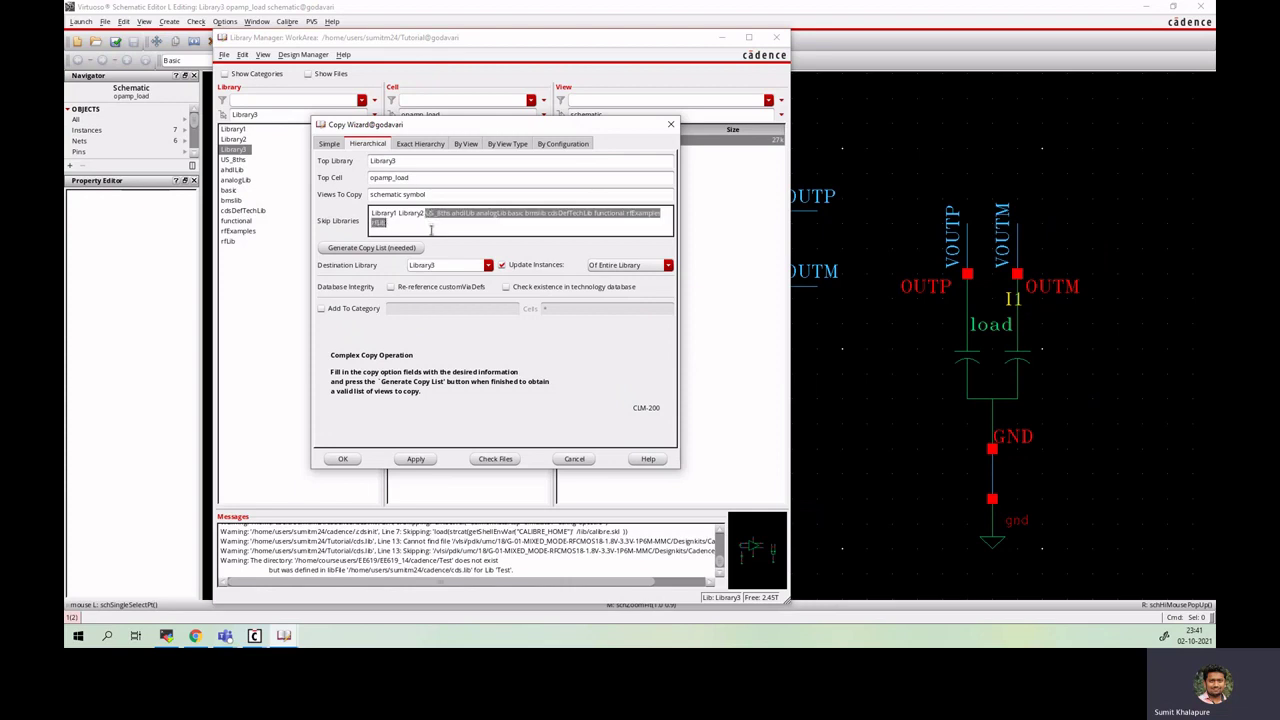
click(431, 229)
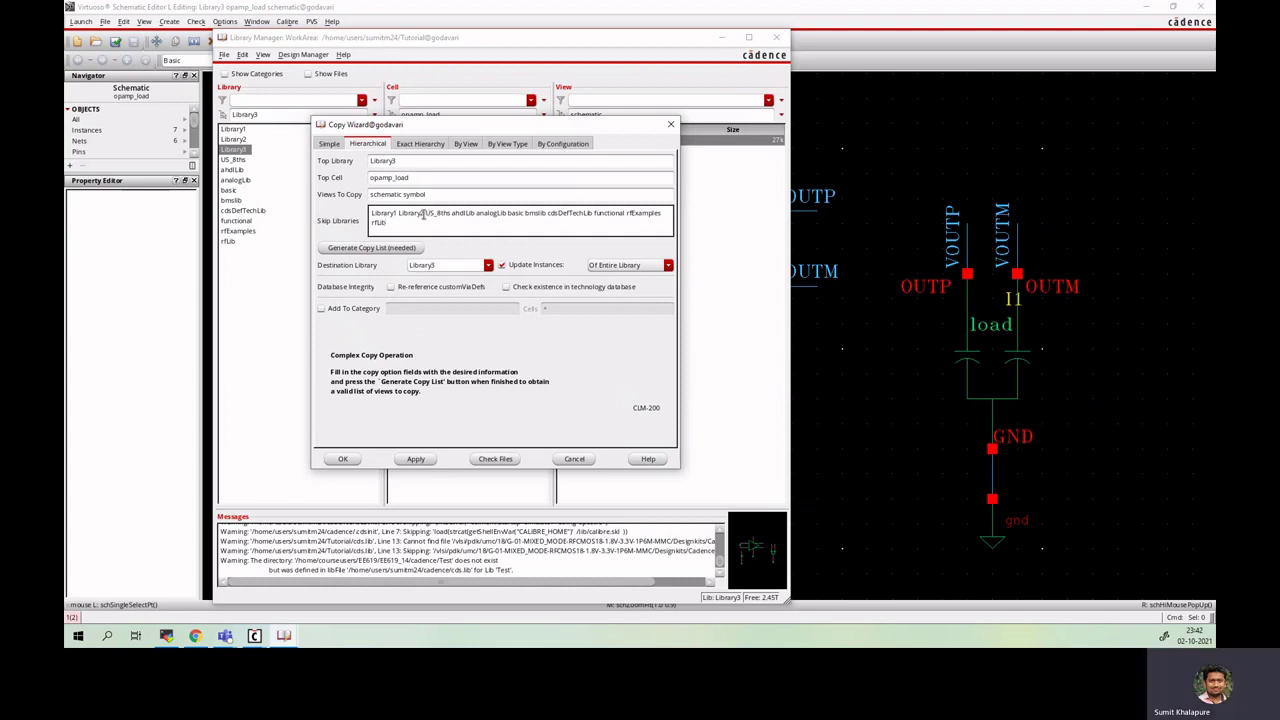
drag(424, 214, 370, 214)
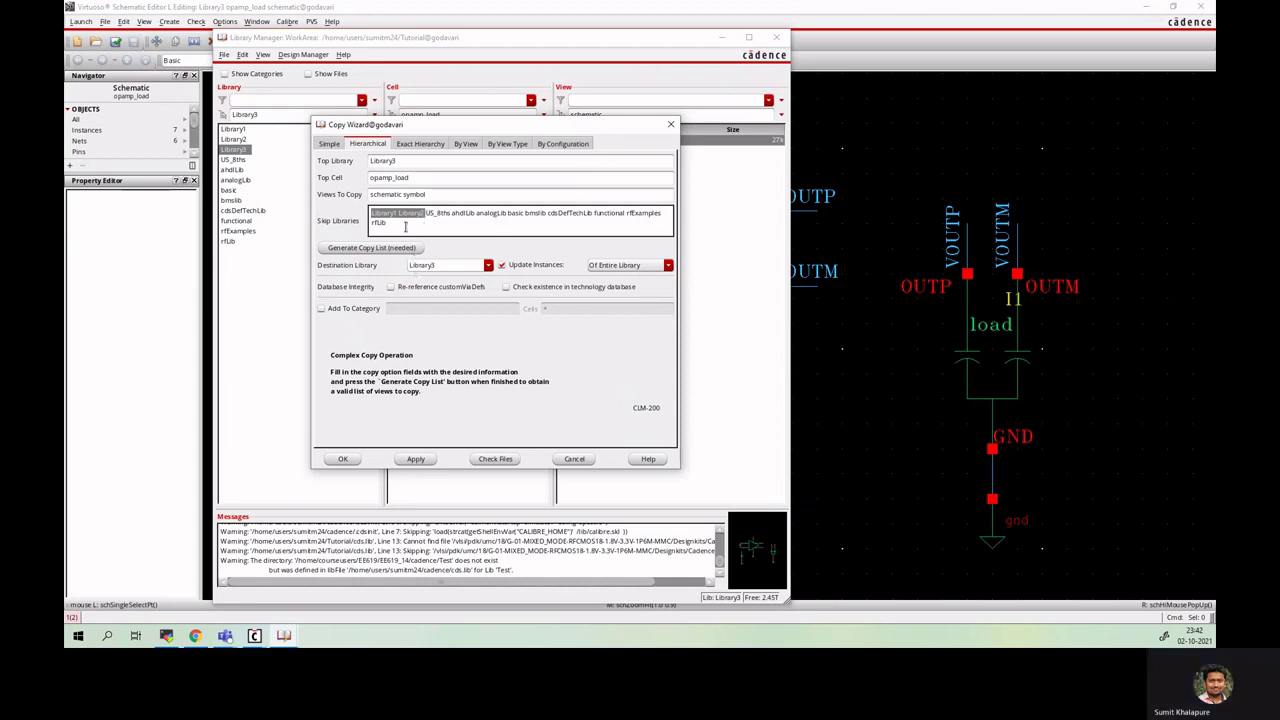
Remove Library1 and Library2 from Skip Libraries and set the destination library to New_library.
key(BackSpace)
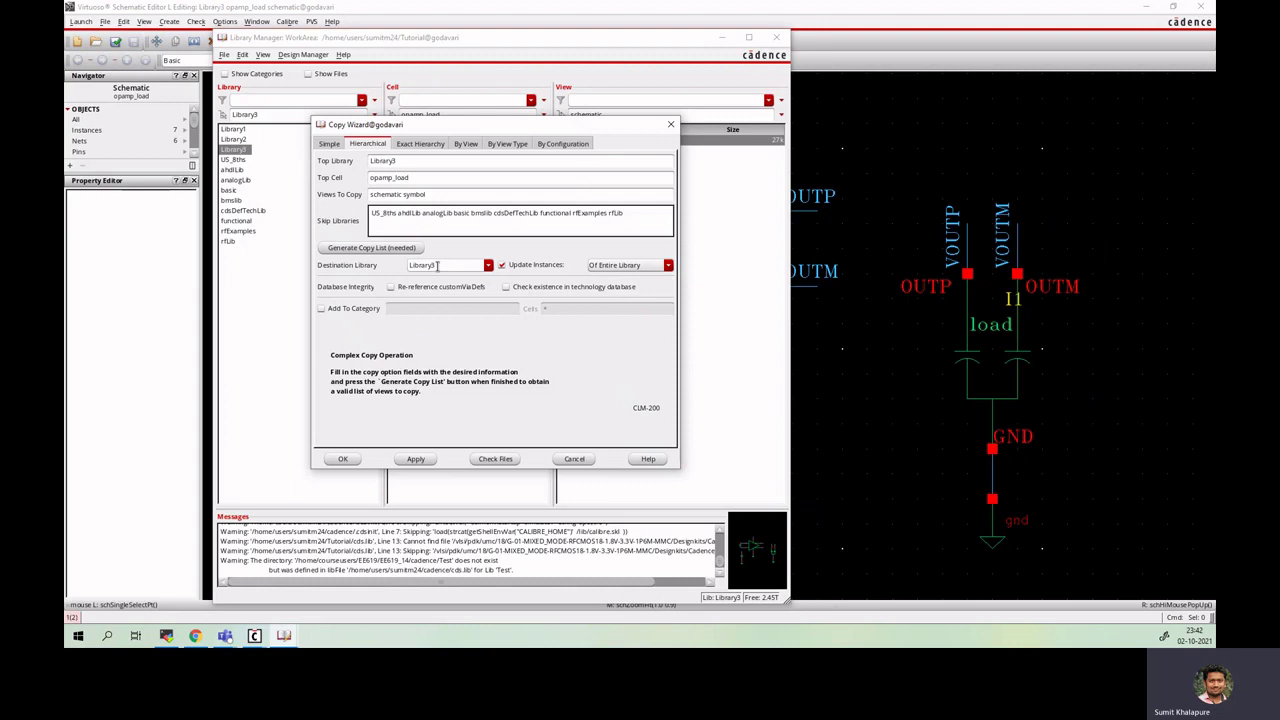
drag(437, 265, 403, 272)
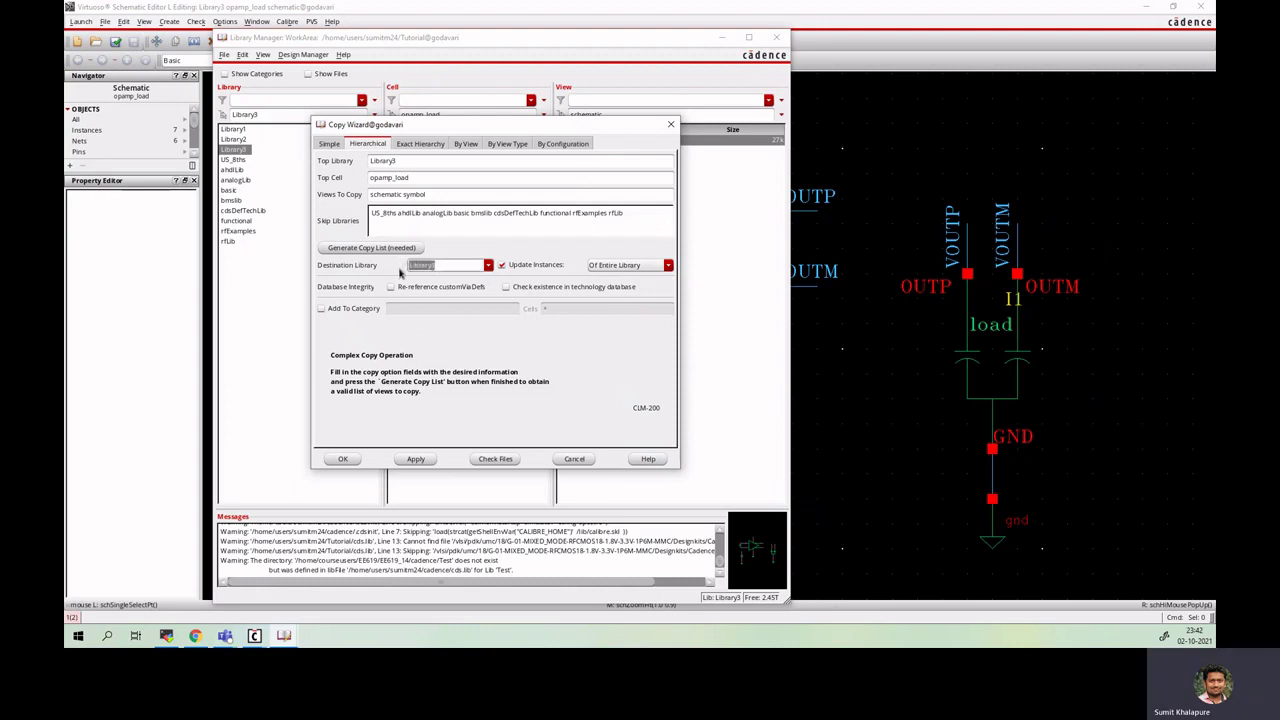
text(New_libr)
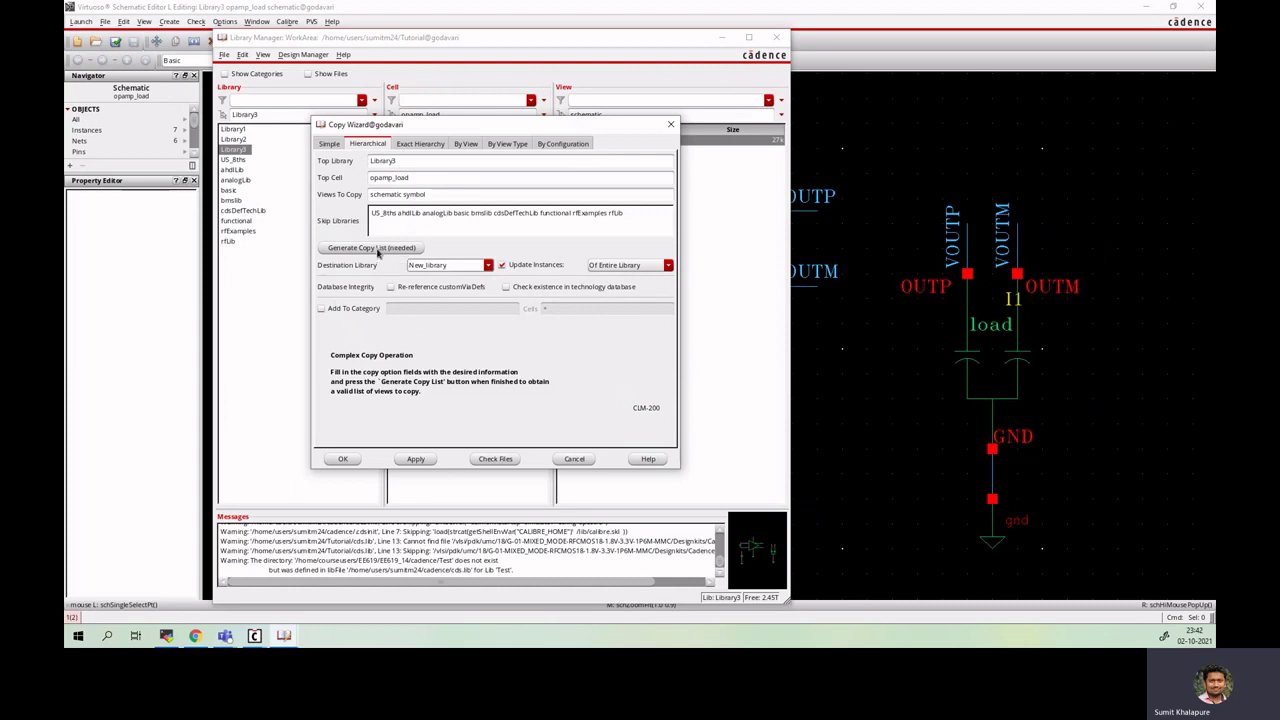
Generate the copy list, accepting that referenced analogLib and basic files stay uncopied.
click(377, 251)
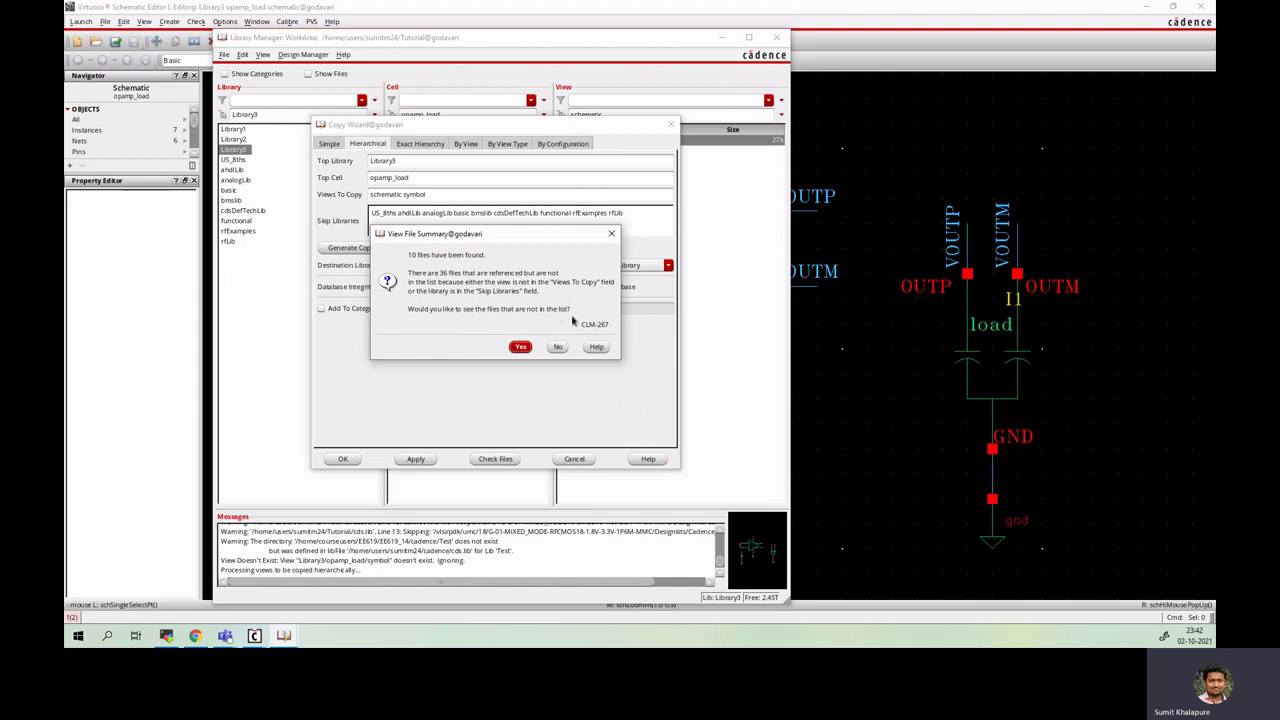
click(520, 347)
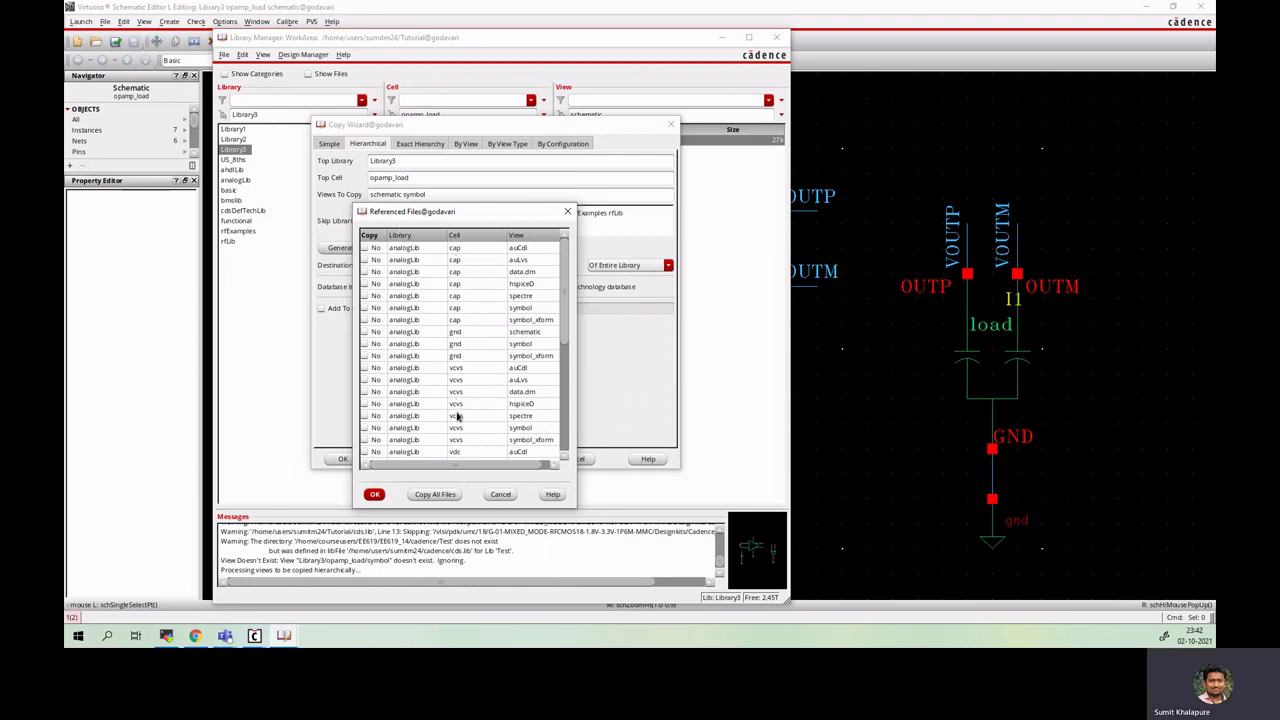
scroll(455, 410, down, 6)
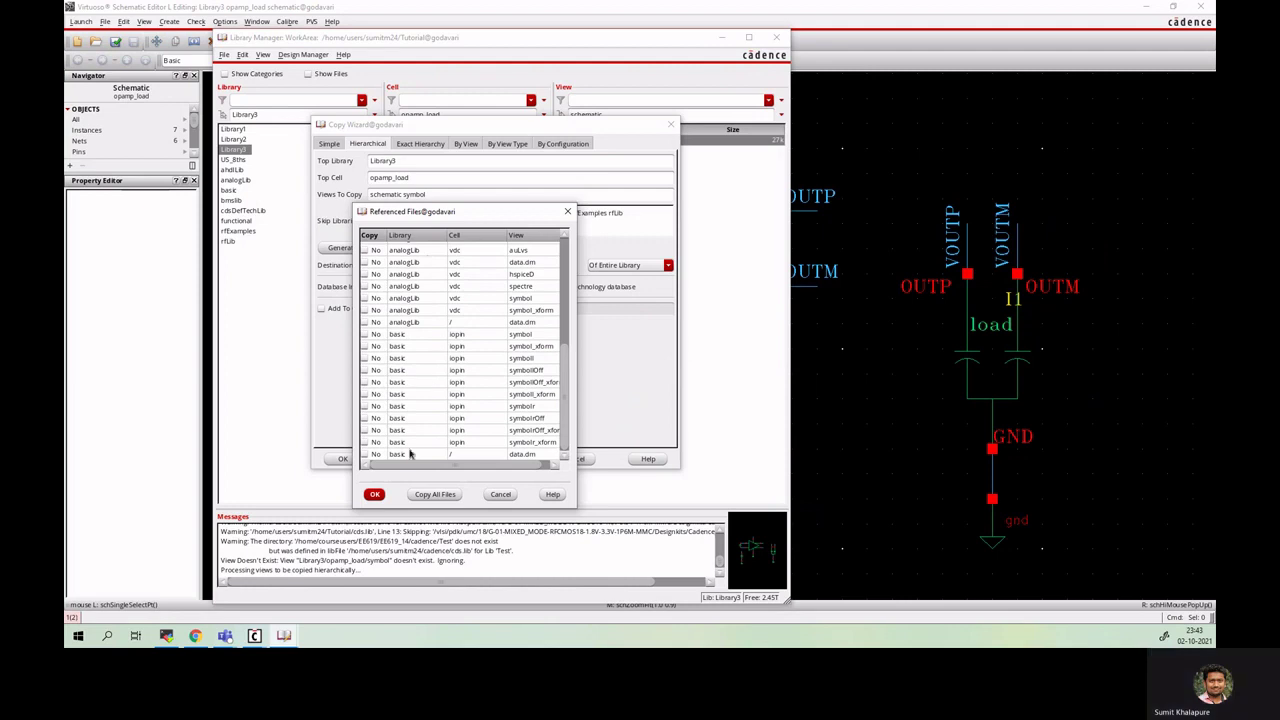
click(375, 495)
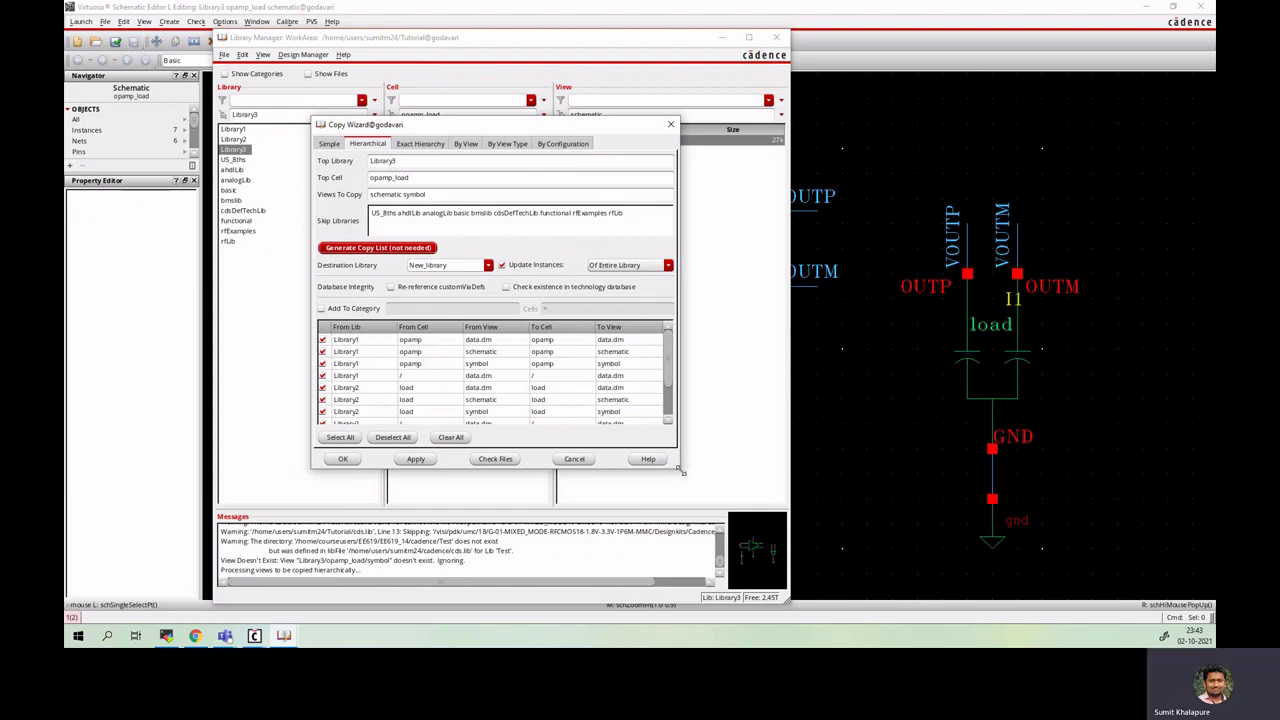
Resize the Copy Wizard larger so all ten copy-list rows show.
drag(682, 470, 718, 523)
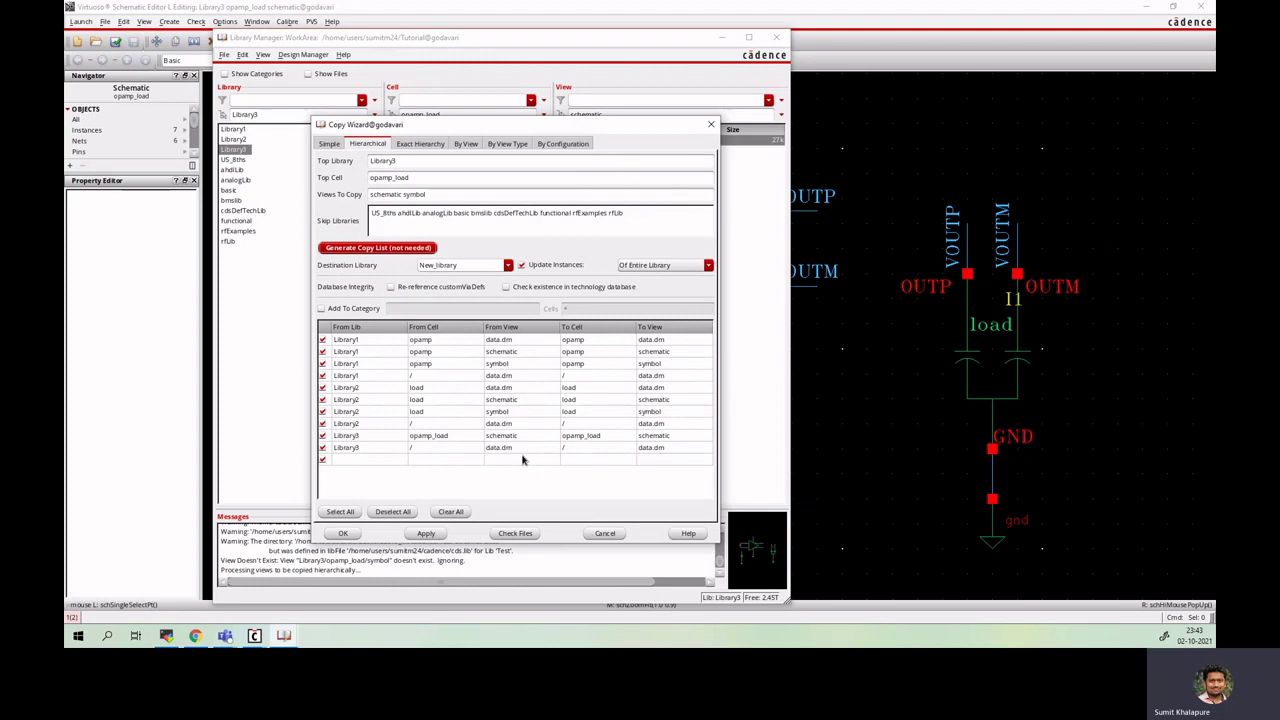
Check files and fix the three data.dm conflicts by setting them to Don't Copy.
click(537, 533)
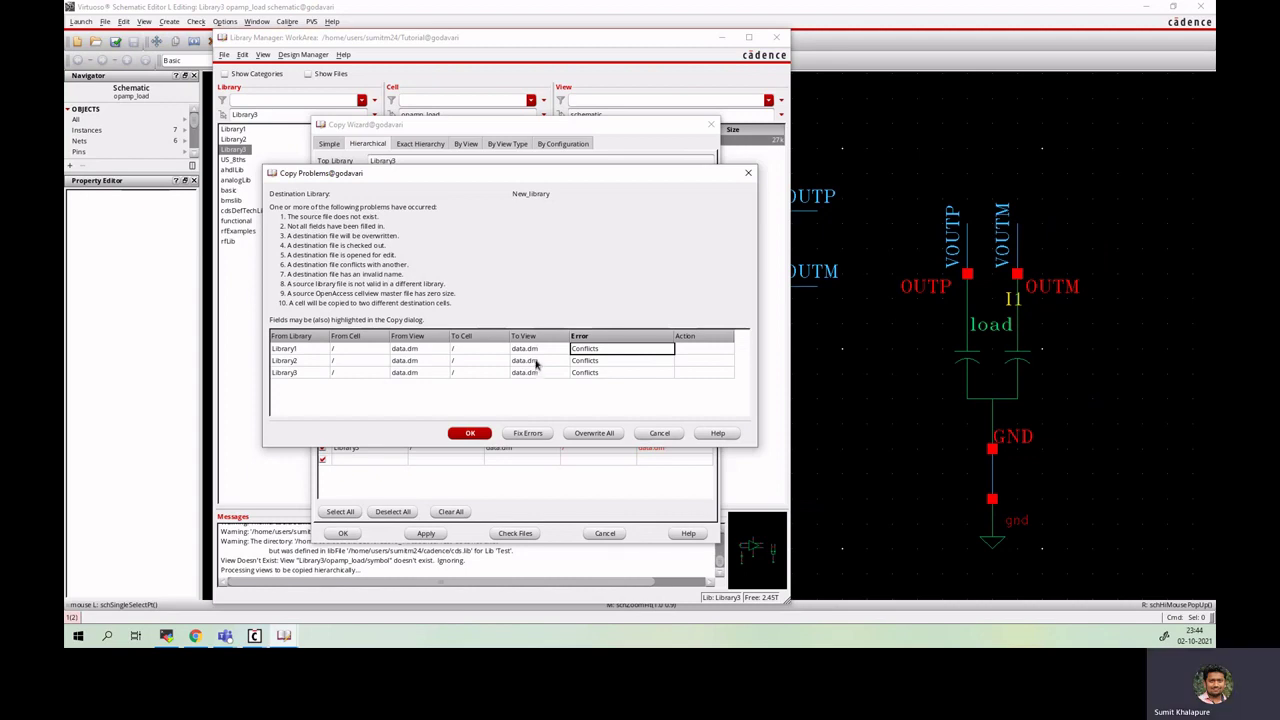
click(528, 434)
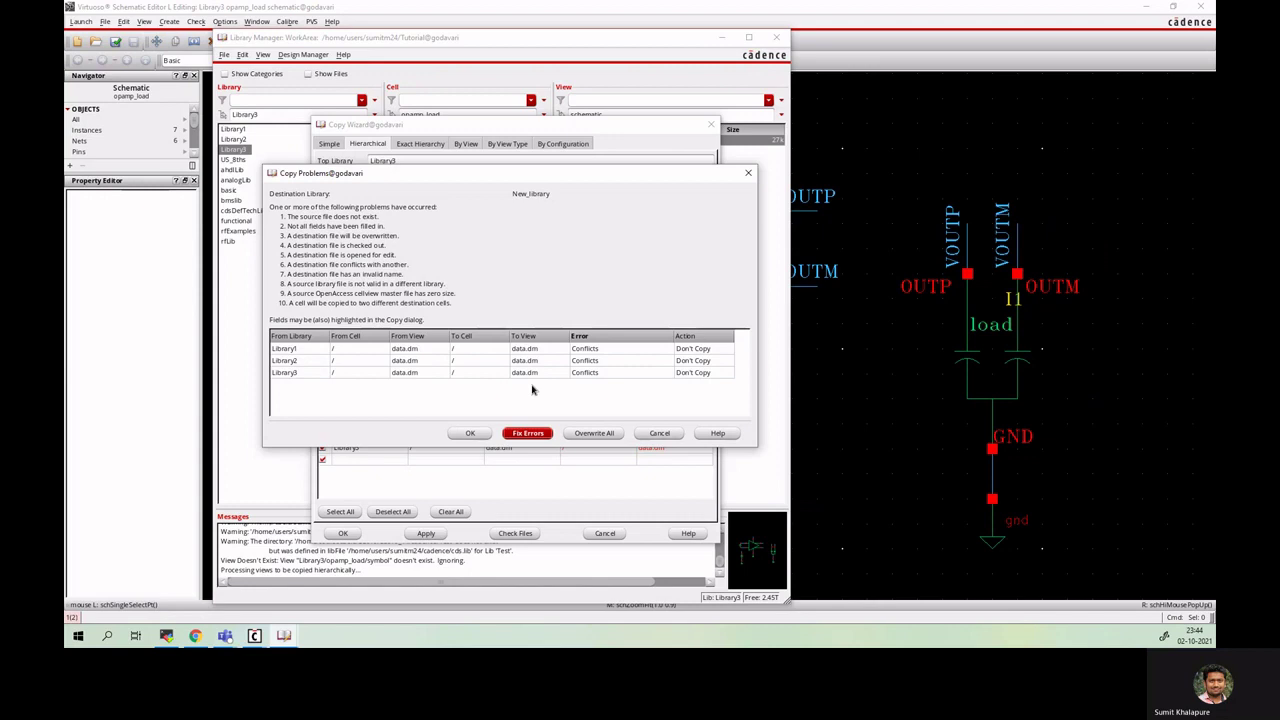
click(470, 433)
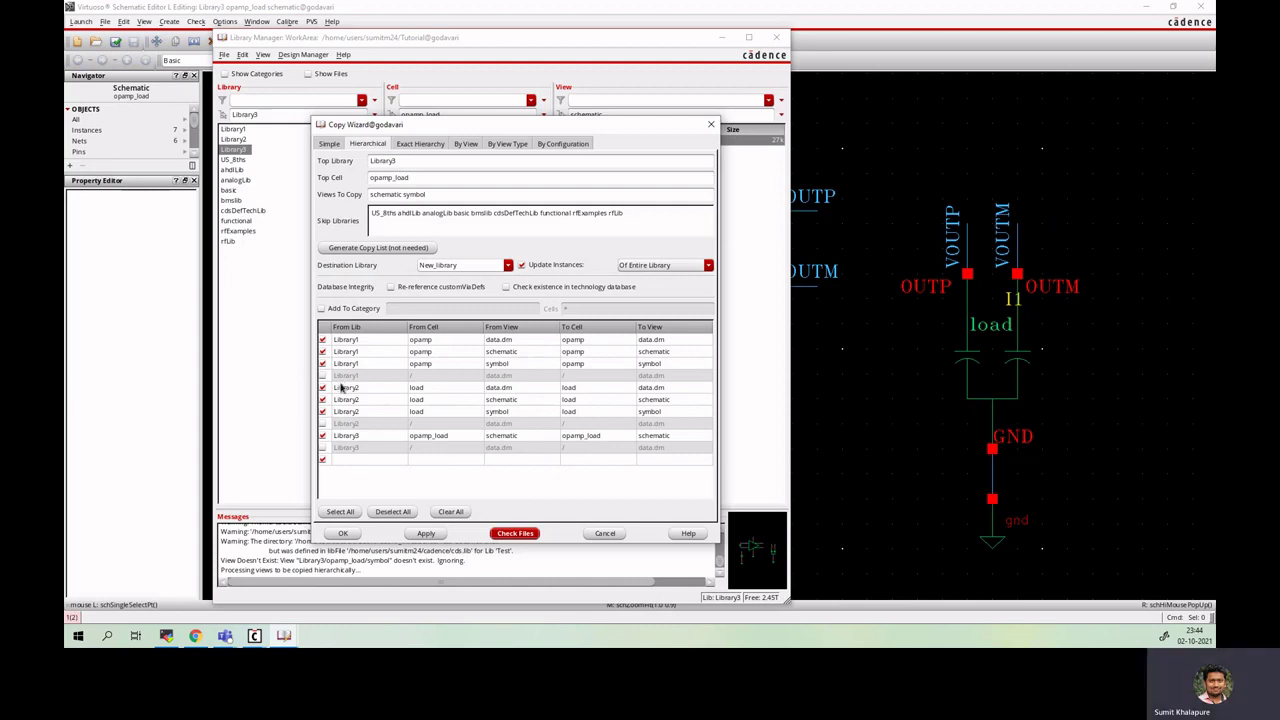
Run the hierarchical copy, creating New_library in the proposed directory.
click(344, 534)
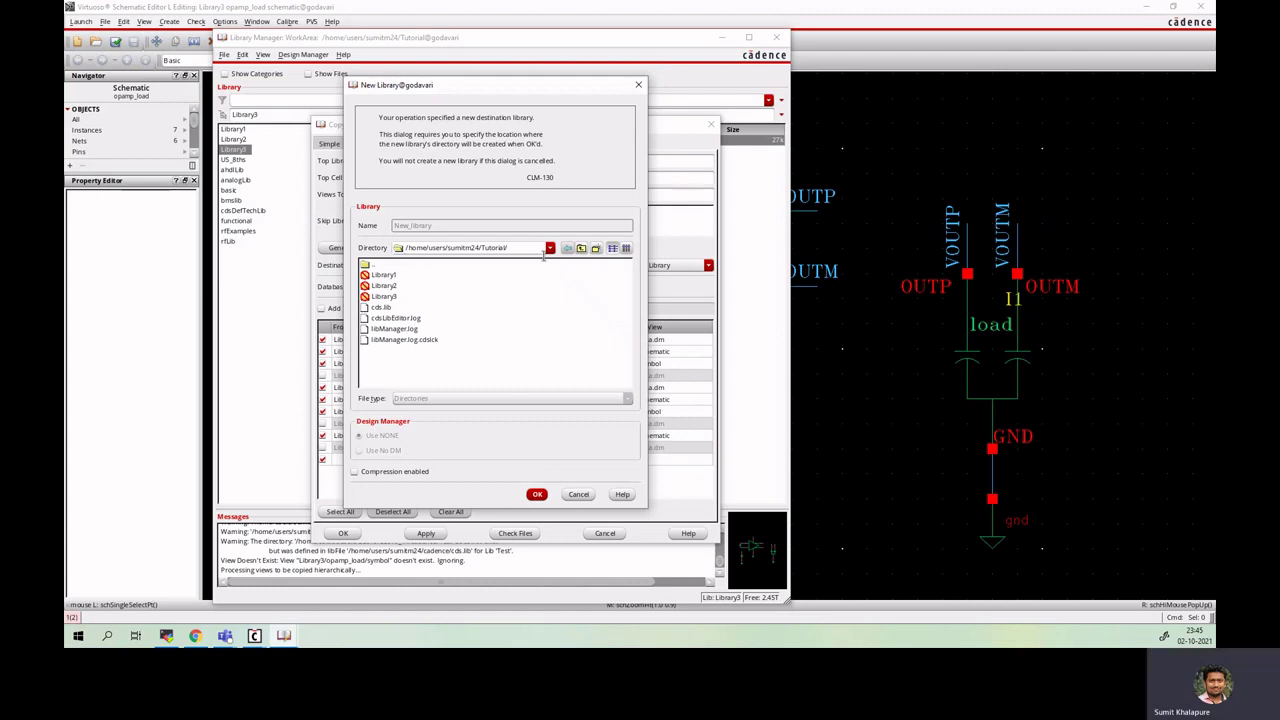
click(538, 494)
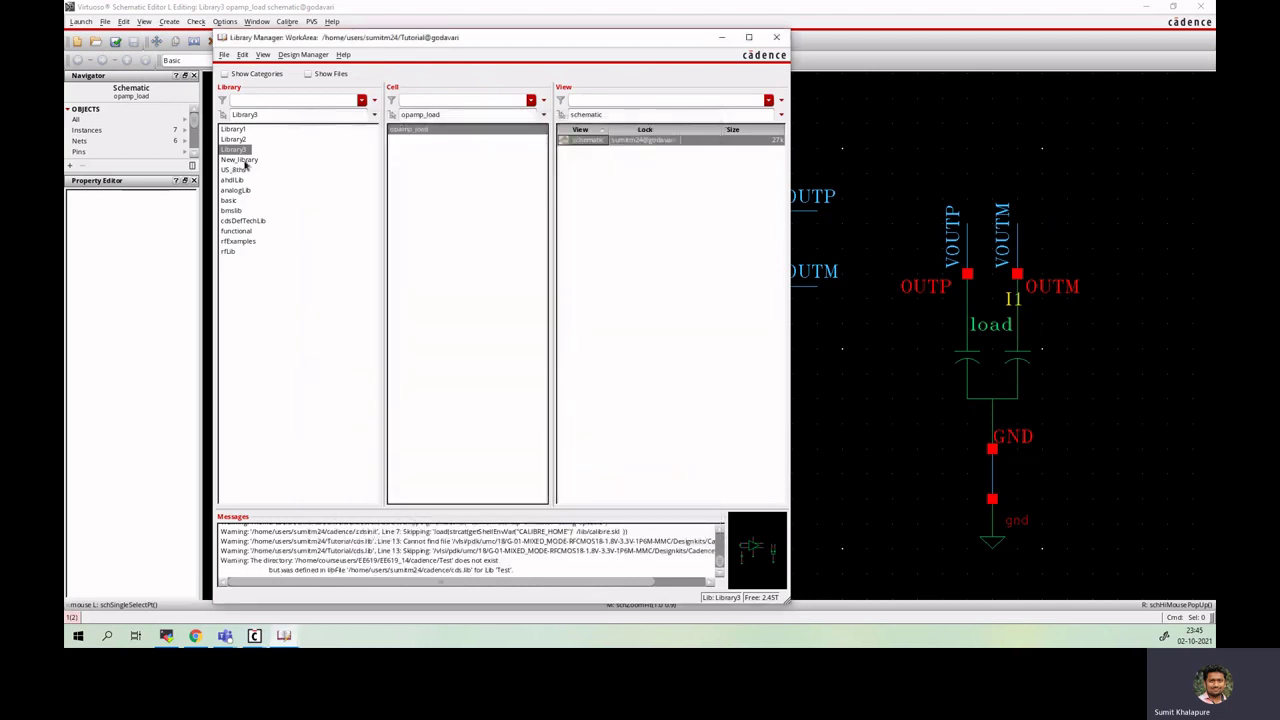
Open New_library's opamp_load schematic view and move its editor window higher on screen.
click(245, 160)
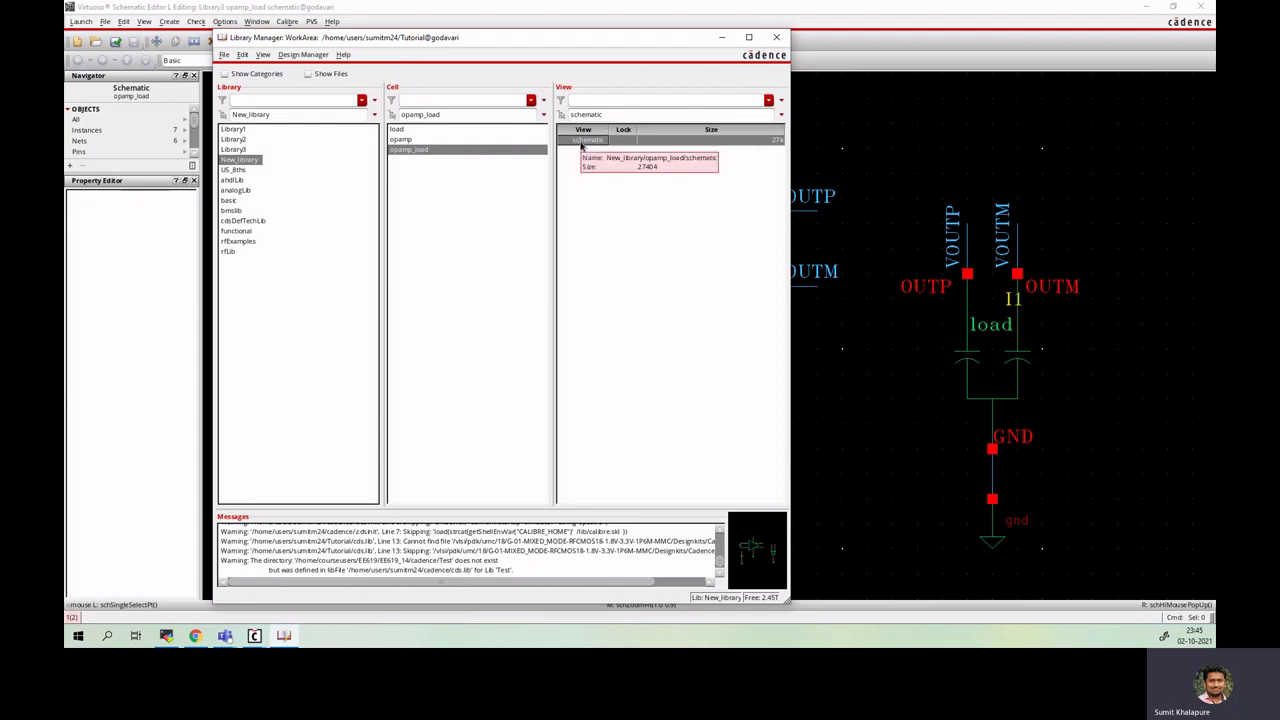
double_click(580, 141)
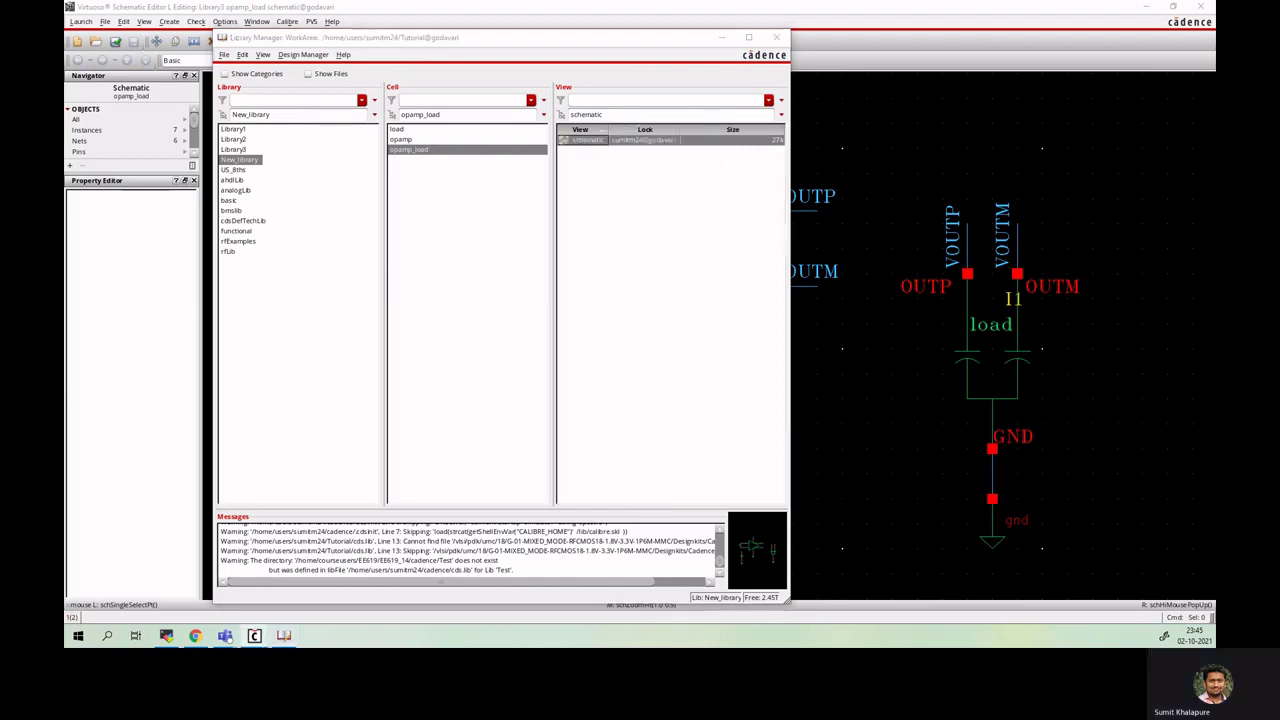
drag(500, 72, 717, 25)
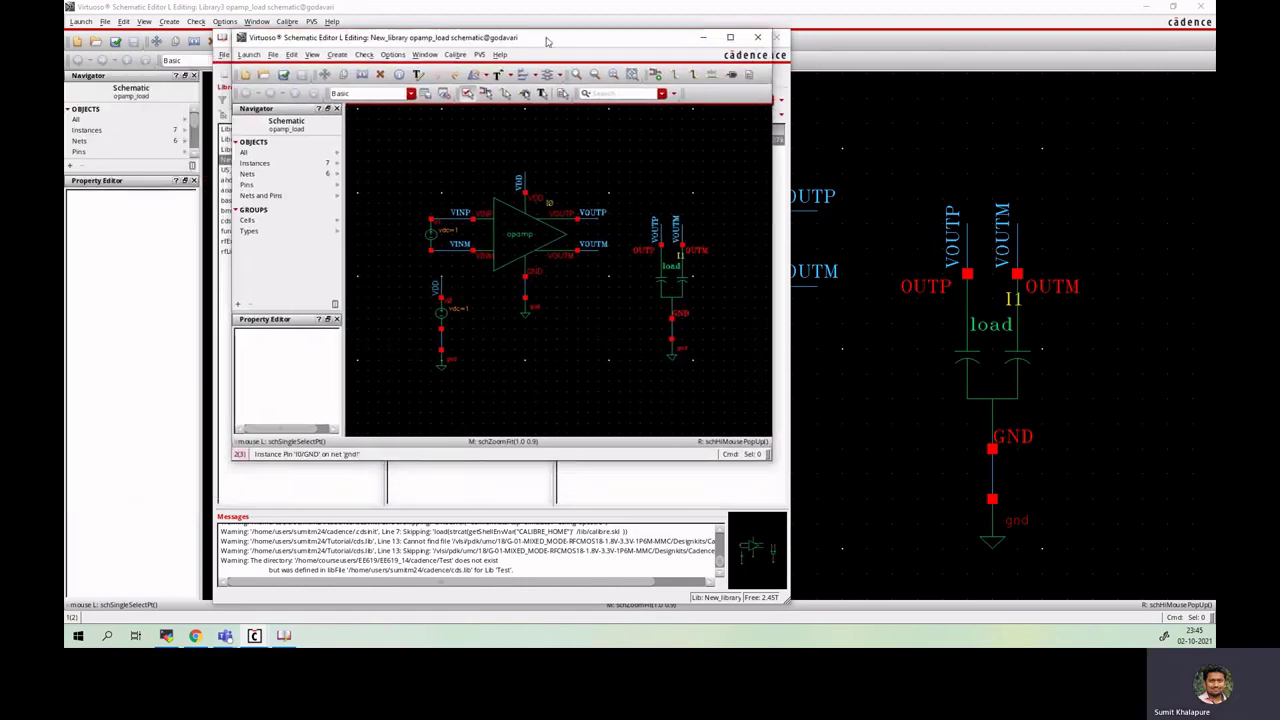
Maximize the New_library schematic, fit the circuit to the canvas, and enlarge and widen the property panel.
double_click(717, 30)
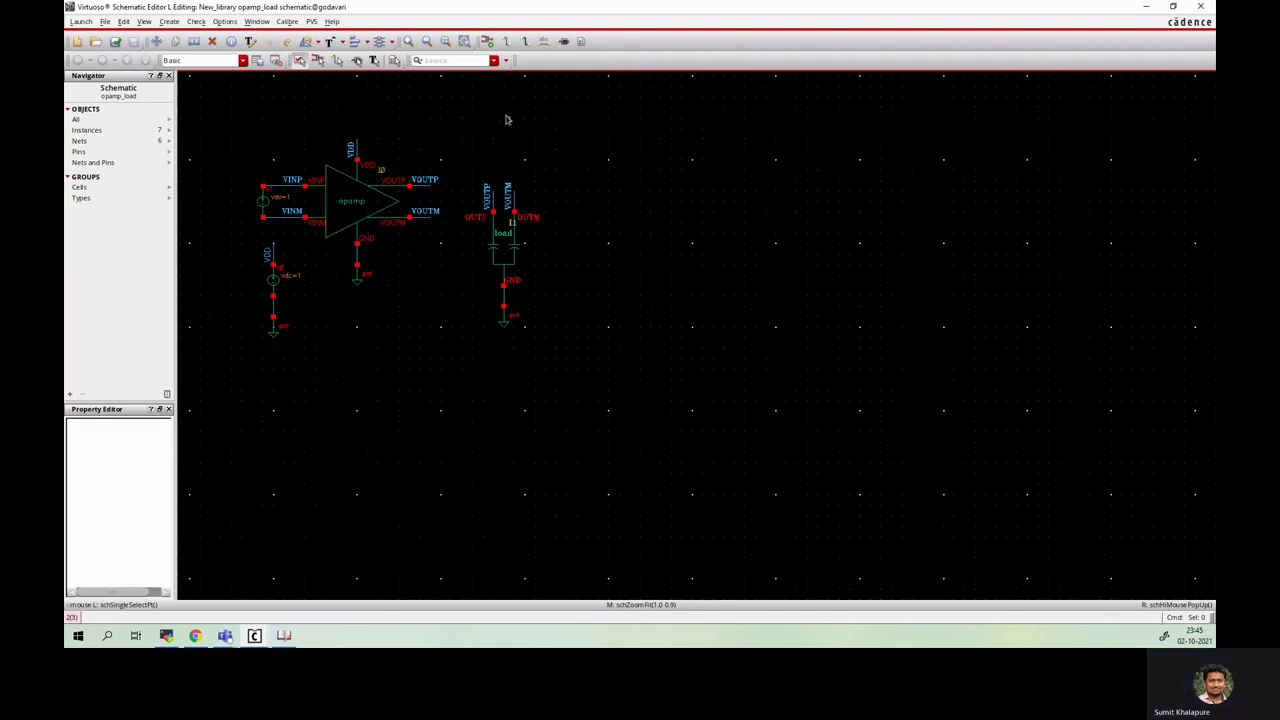
key(f)
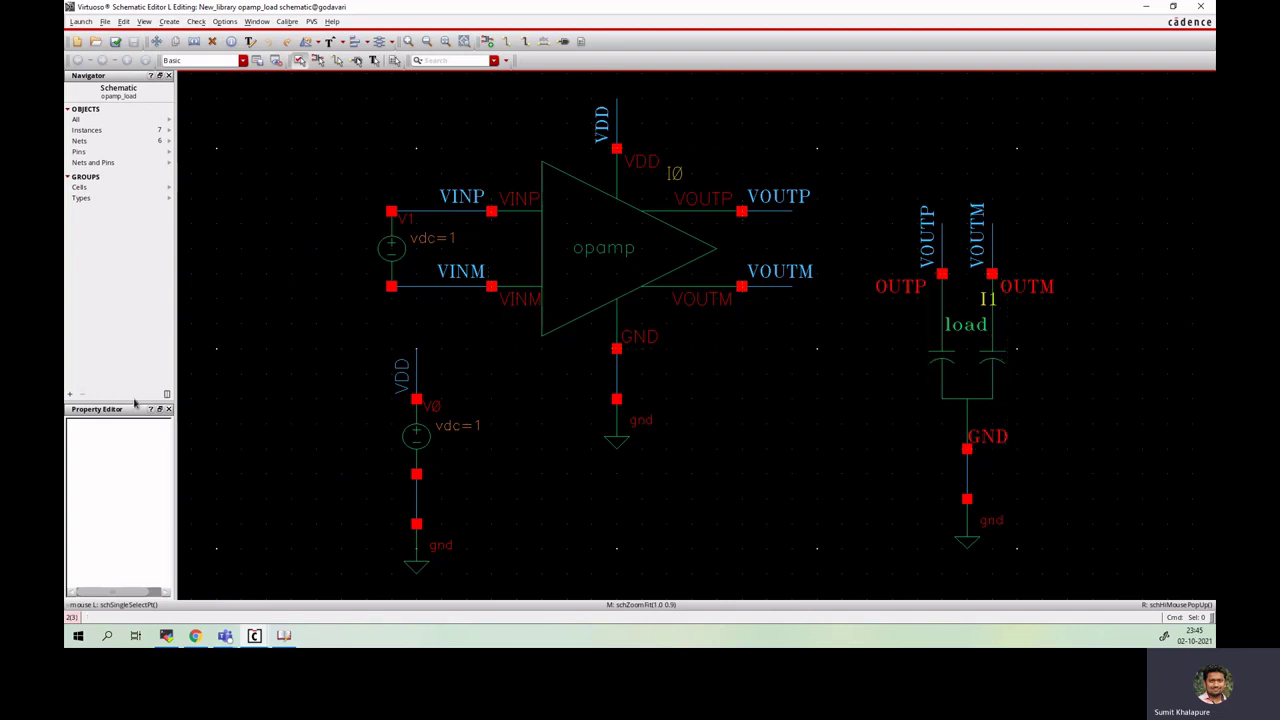
drag(132, 401, 138, 215)
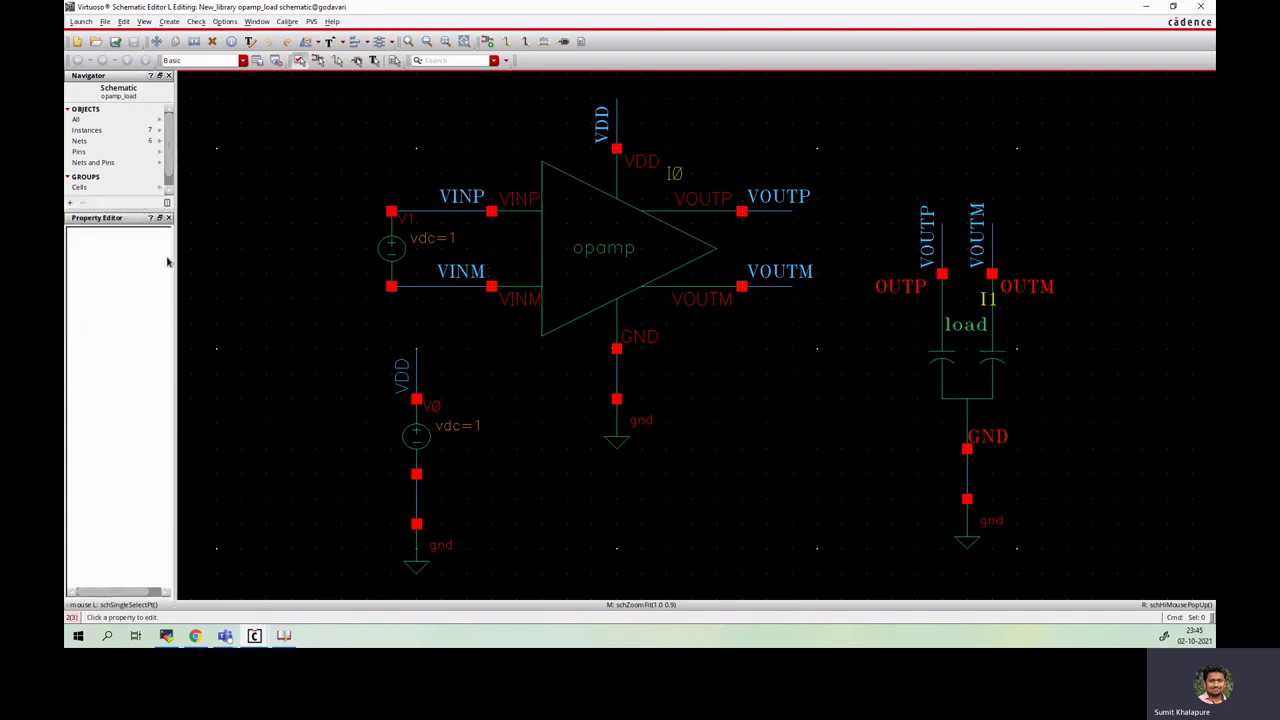
drag(175, 262, 289, 313)
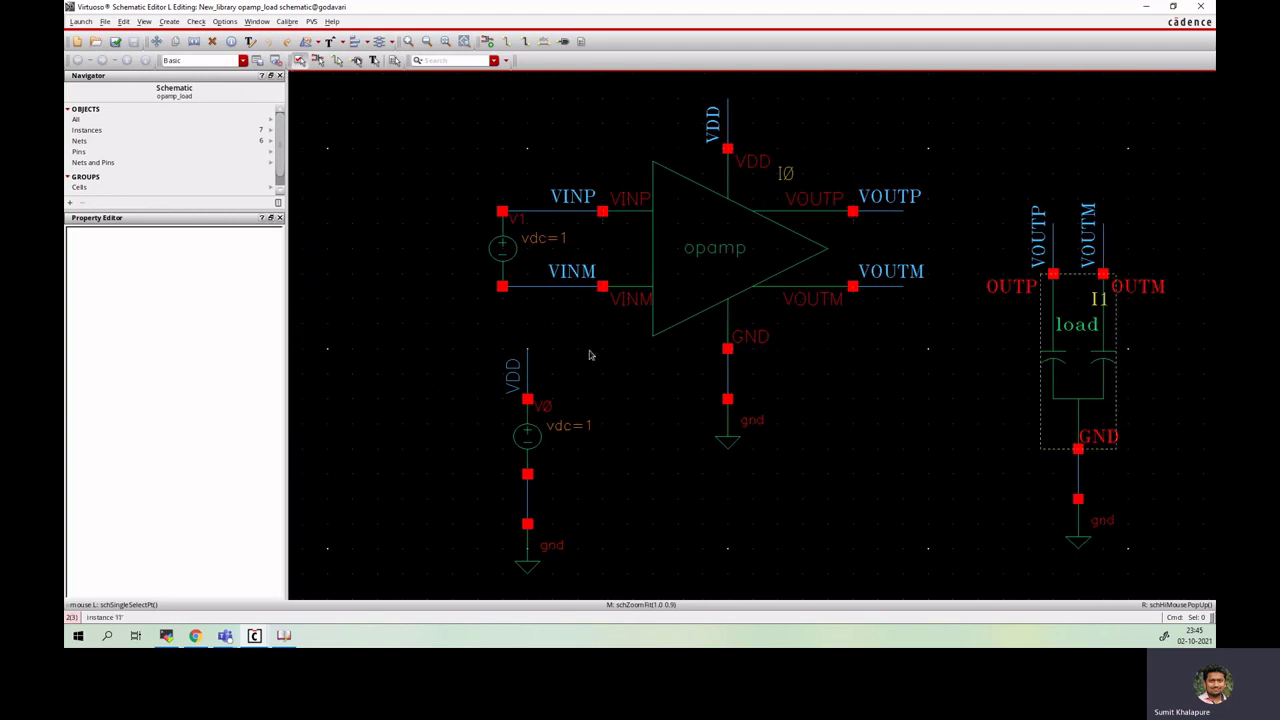
click(674, 249)
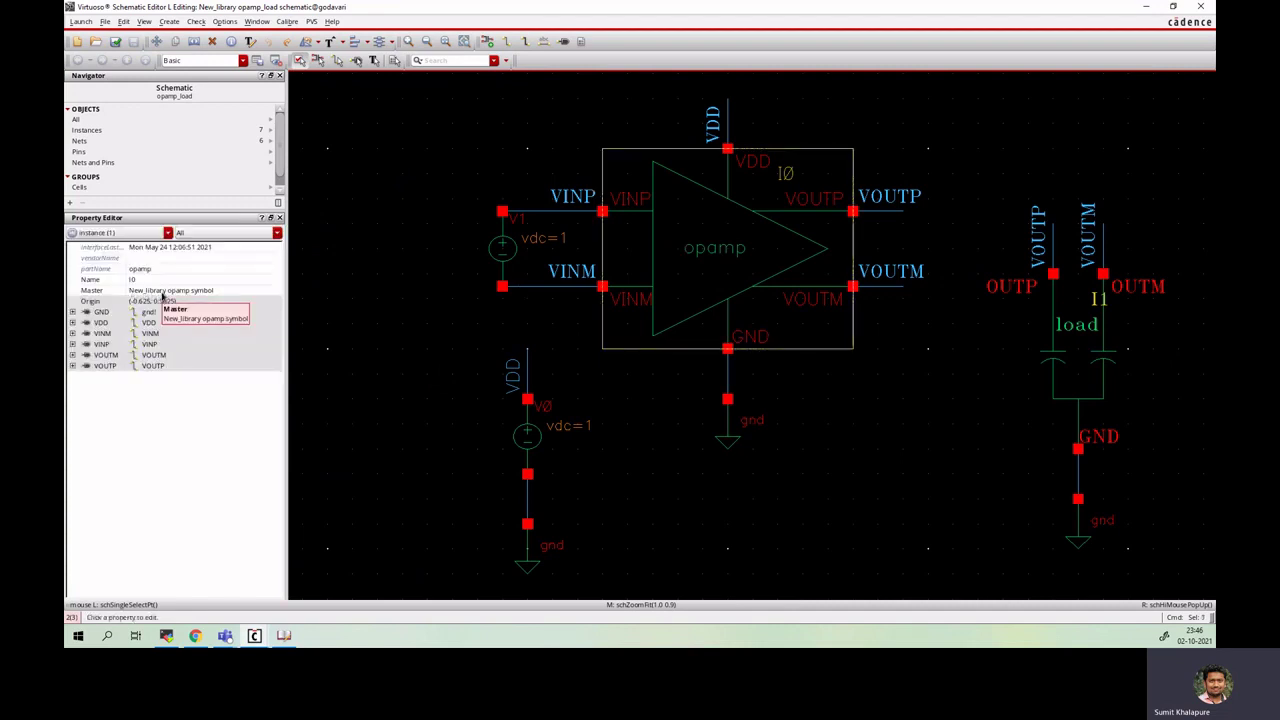
click(1110, 325)
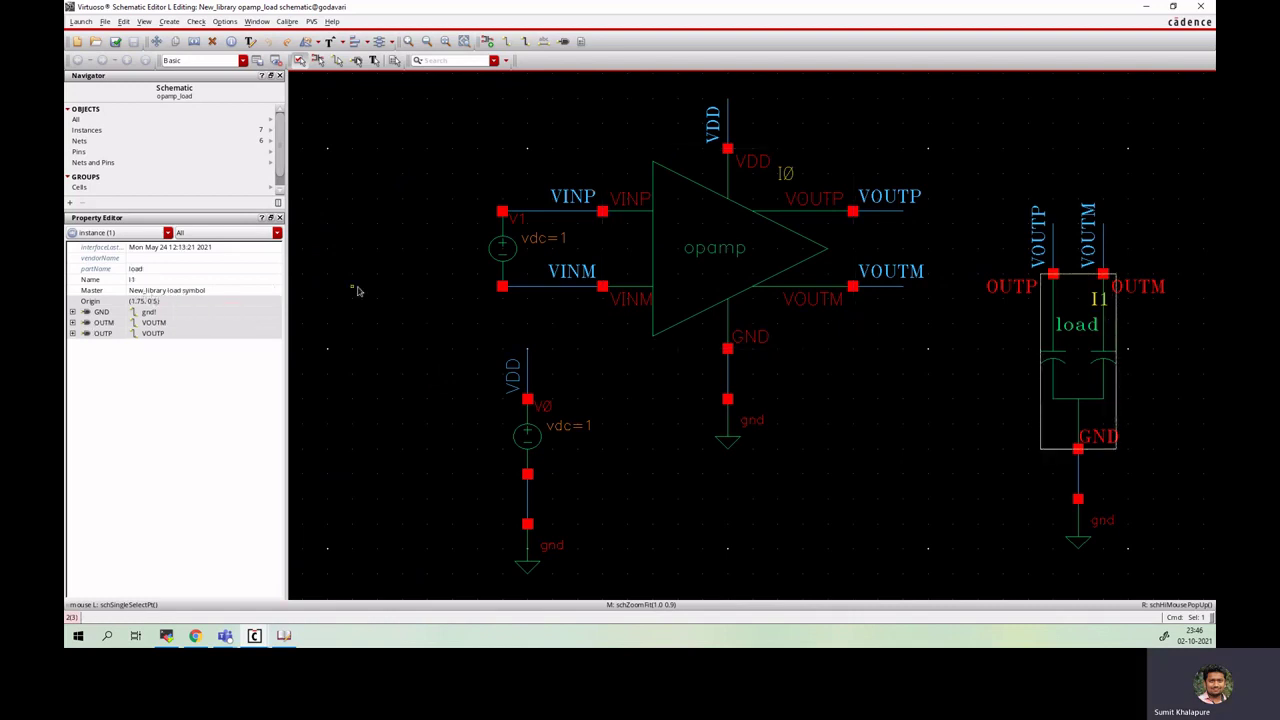
click(357, 291)
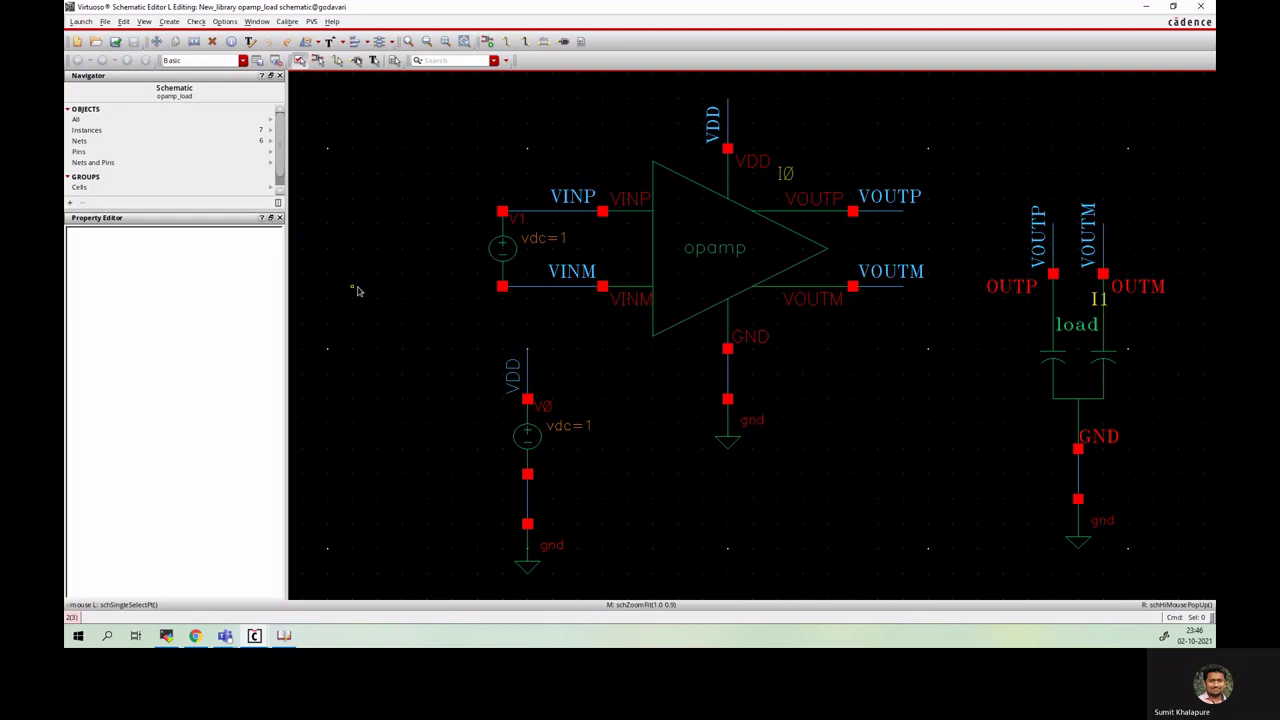